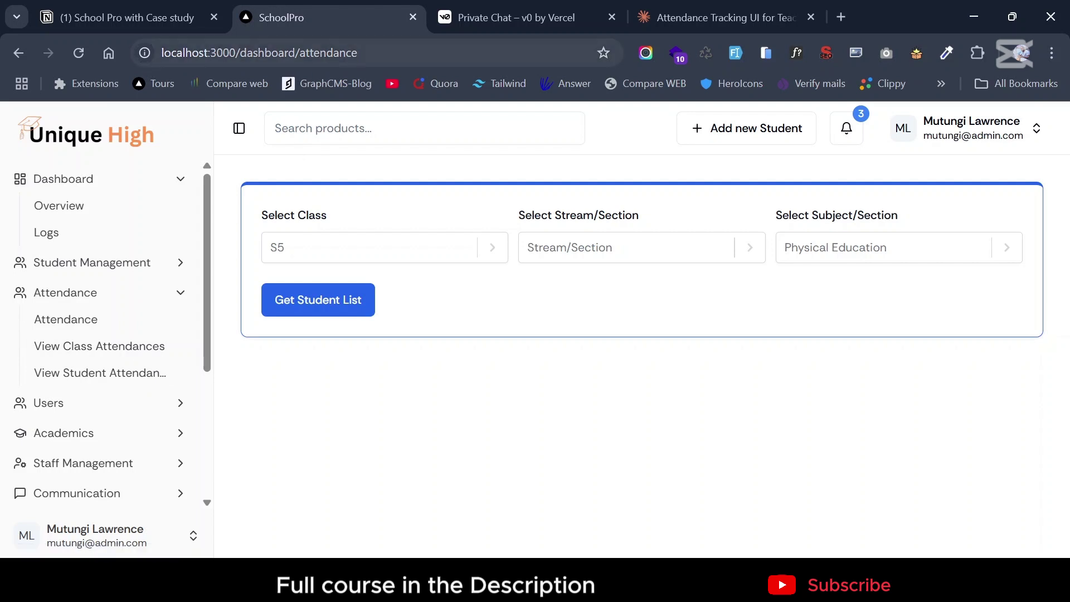
# Step: Select part of the attendance page's address in the browser bar
pyautogui.moveTo(264, 52); pyautogui.dragTo(357, 53)
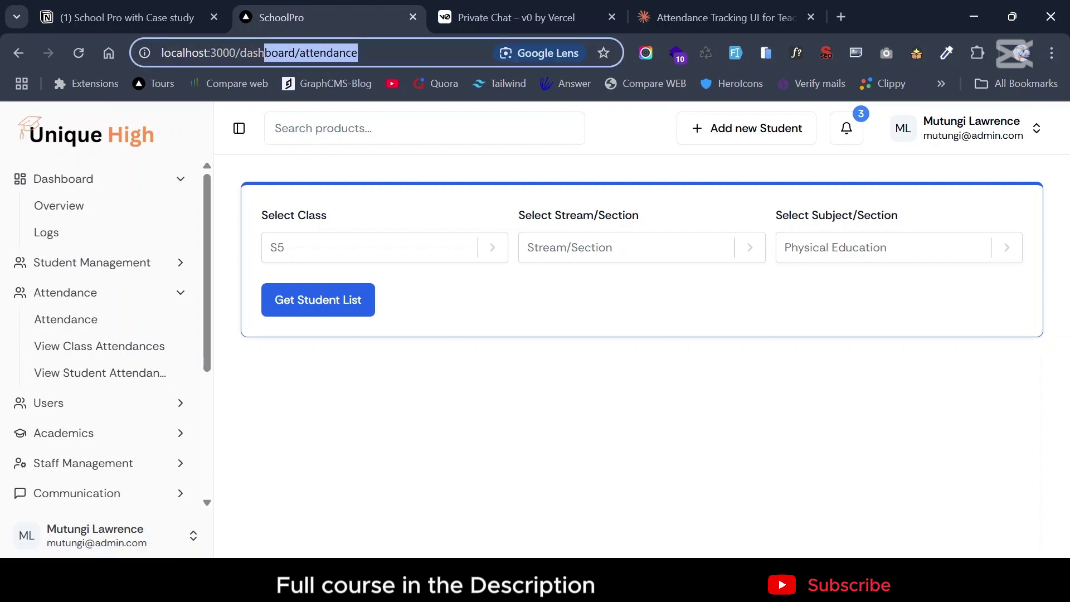
# Step: Set class S1, stream 1B and subject English, then load the student list
pyautogui.click(417, 262)
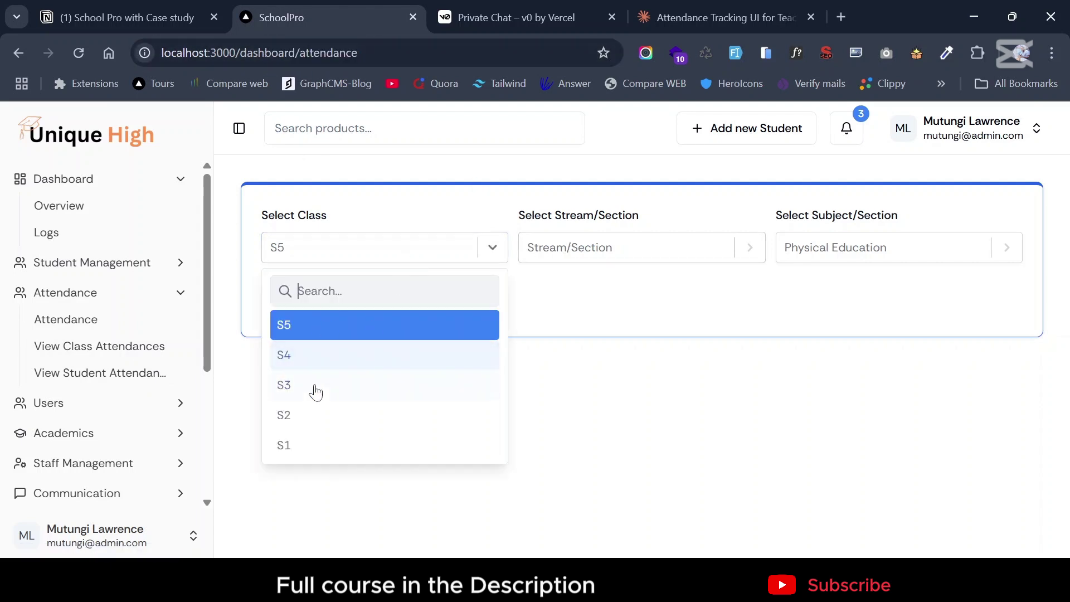
pyautogui.click(346, 456)
pyautogui.click(580, 253)
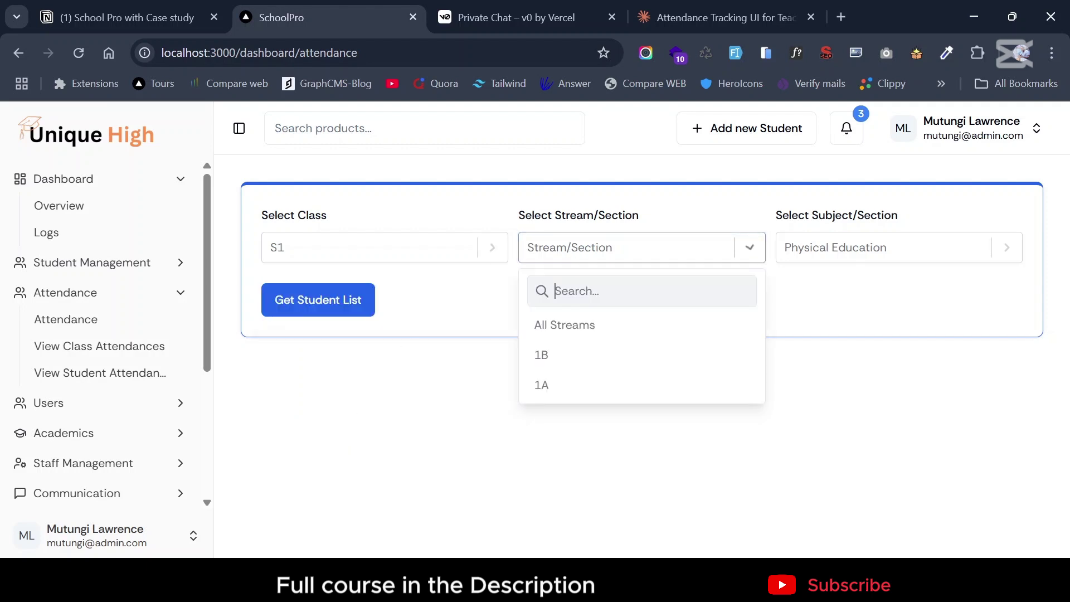
pyautogui.click(545, 363)
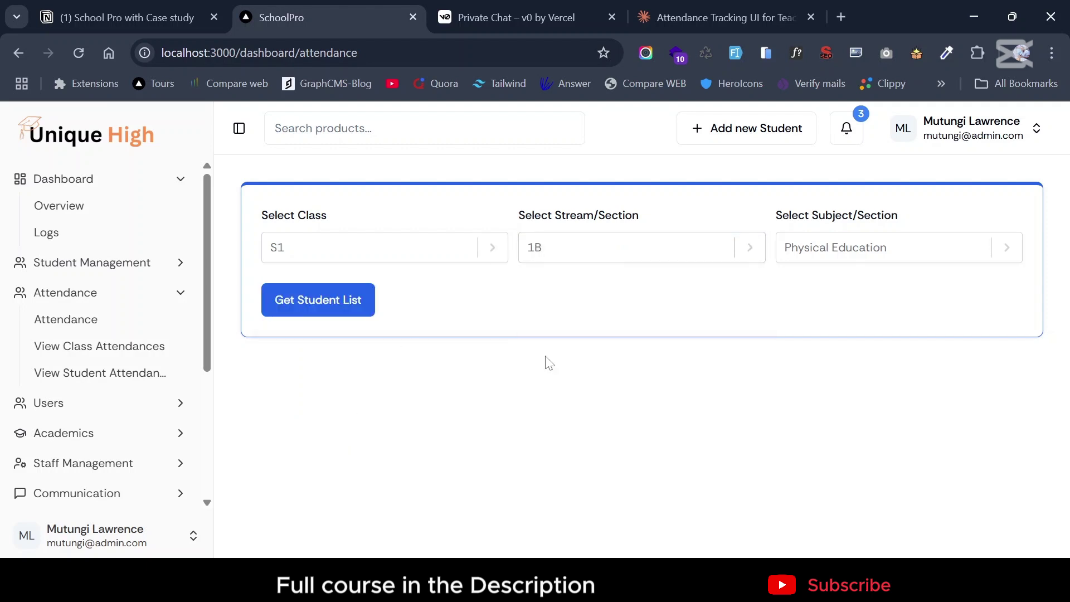
pyautogui.click(826, 248)
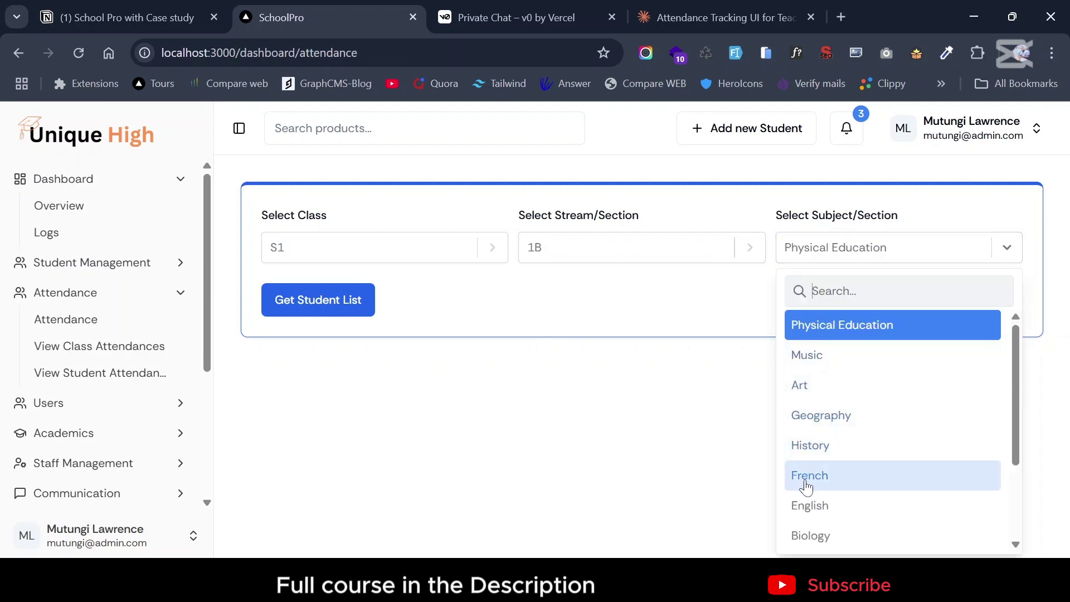
pyautogui.click(803, 512)
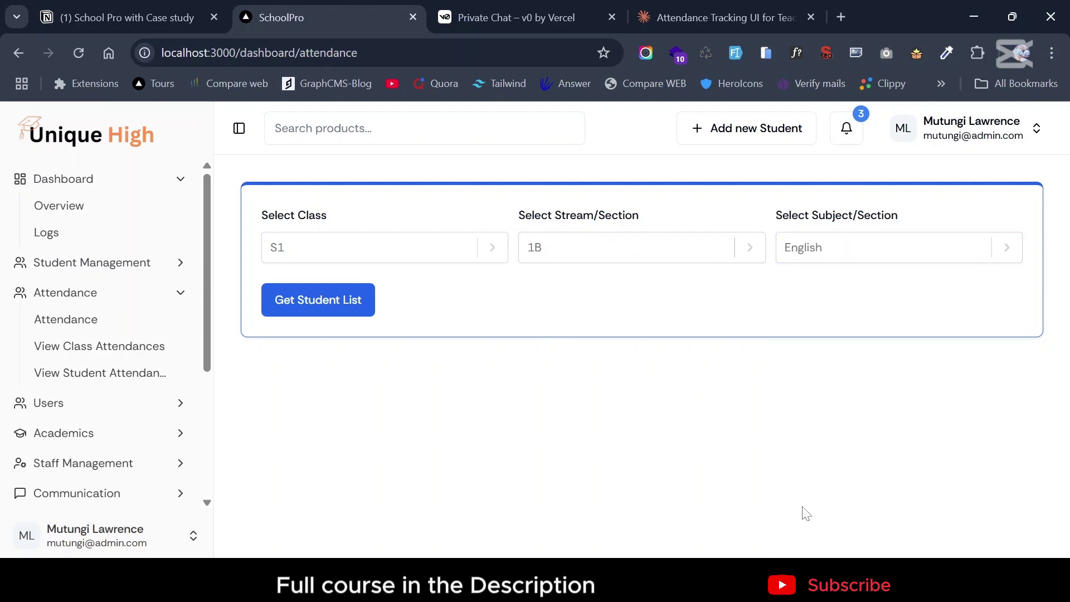
pyautogui.click(327, 308)
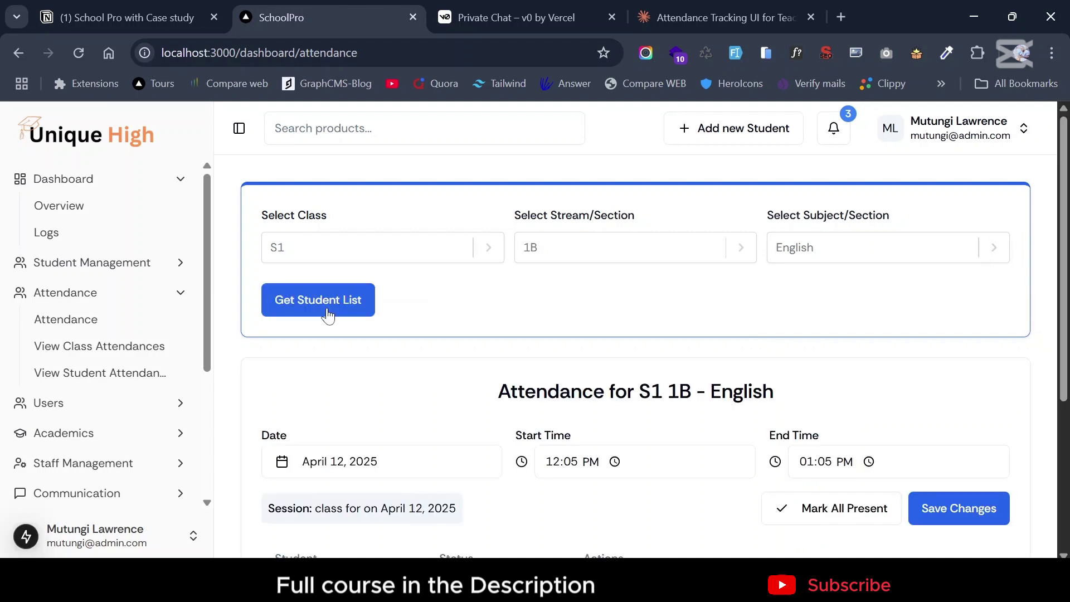
# Step: Mark the first two English students present and the third absent, then save
pyautogui.scroll(-2, 374, 393)
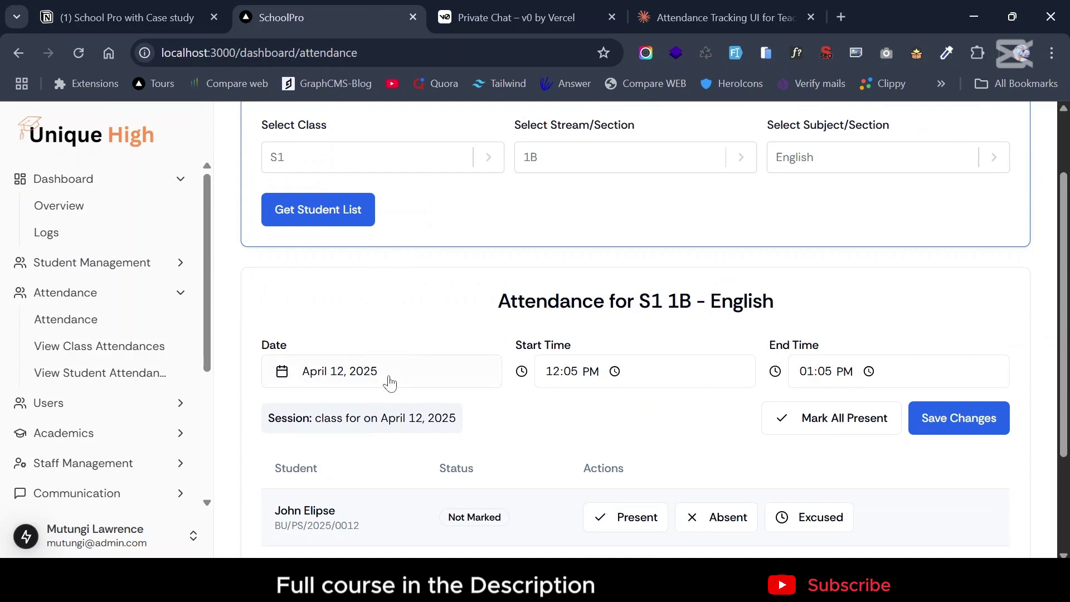
pyautogui.scroll(2, 390, 382)
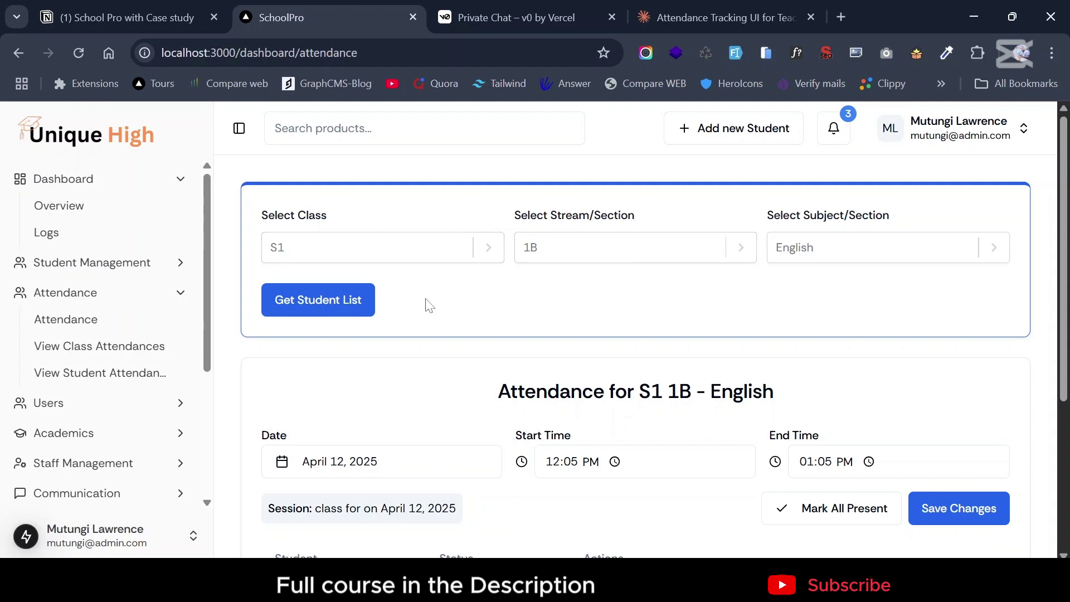
pyautogui.scroll(-3, 541, 320)
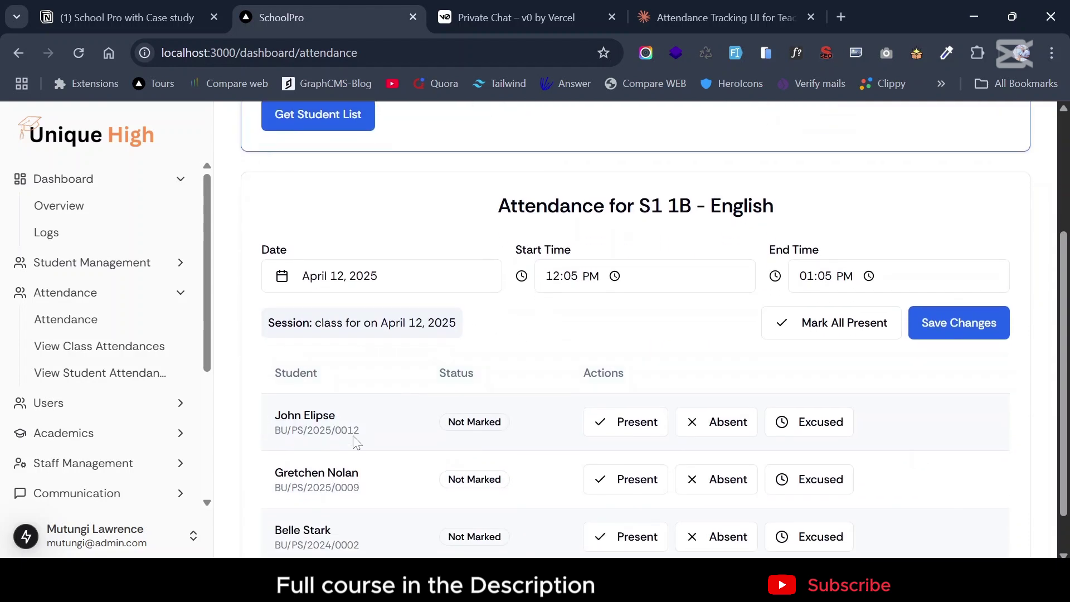
pyautogui.scroll(-2, 390, 434)
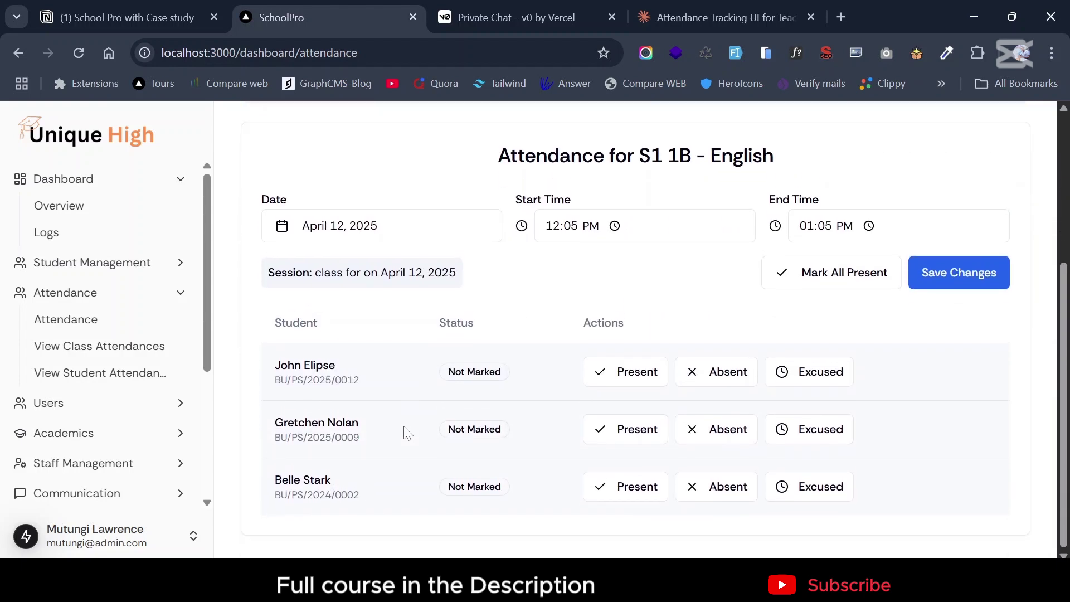
pyautogui.scroll(1, 394, 304)
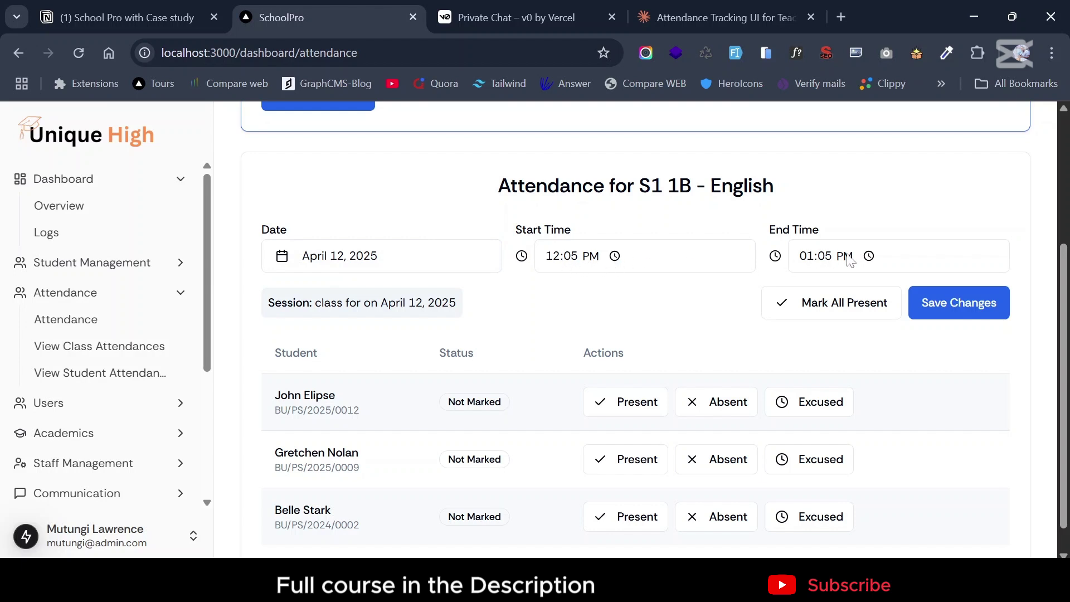
pyautogui.scroll(-1, 601, 343)
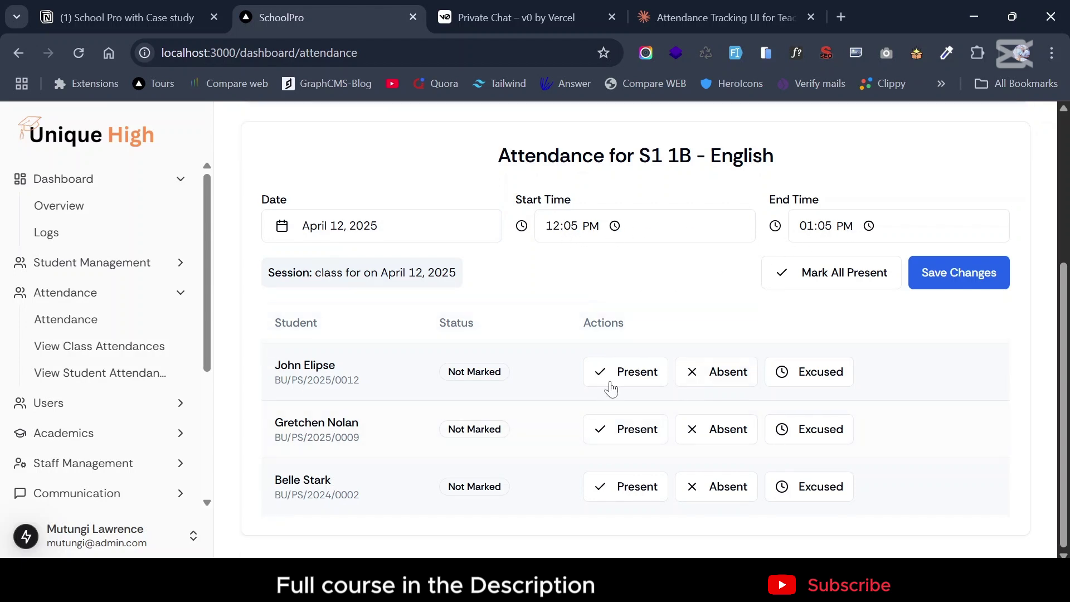
pyautogui.click(629, 377)
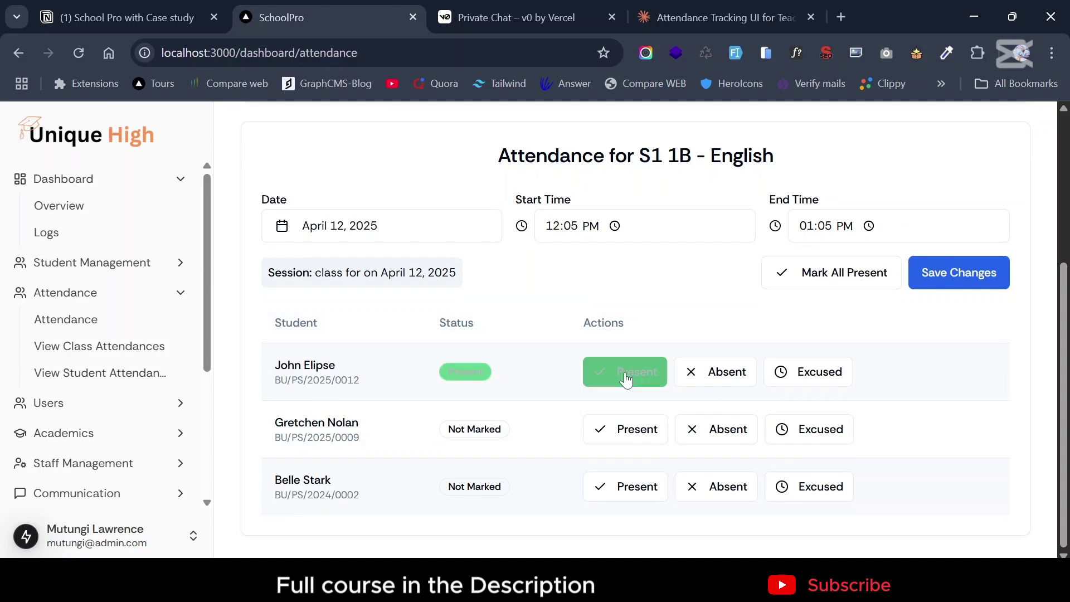
pyautogui.click(622, 435)
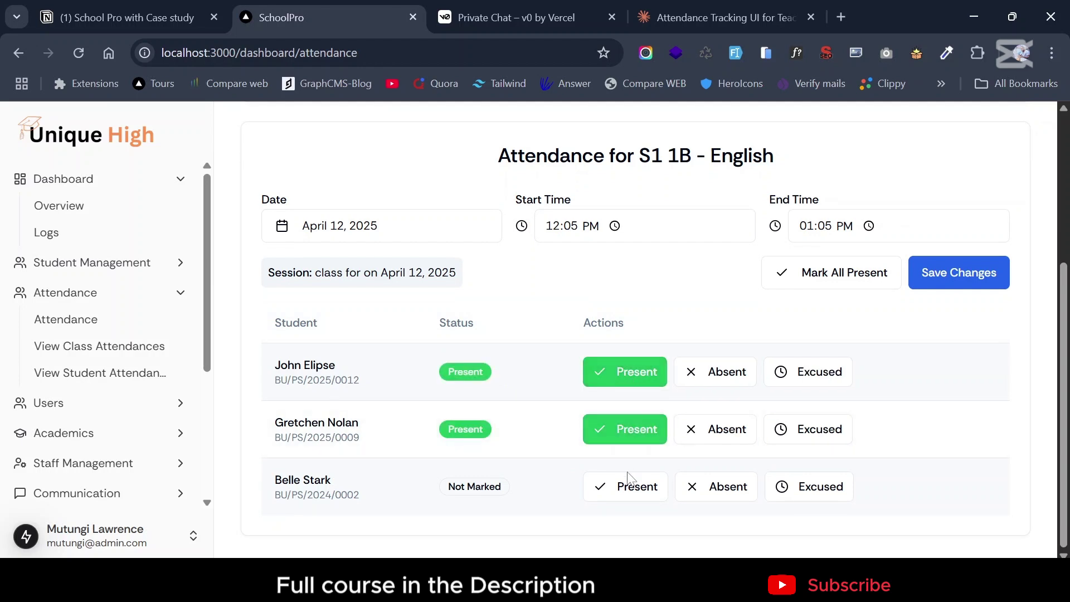
pyautogui.click(718, 494)
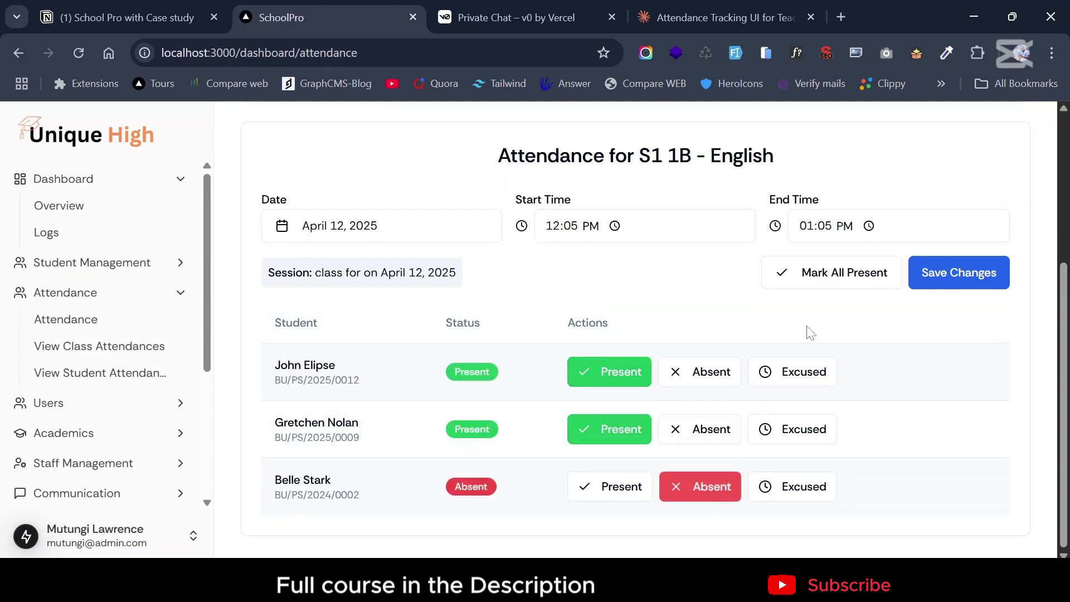
pyautogui.click(949, 280)
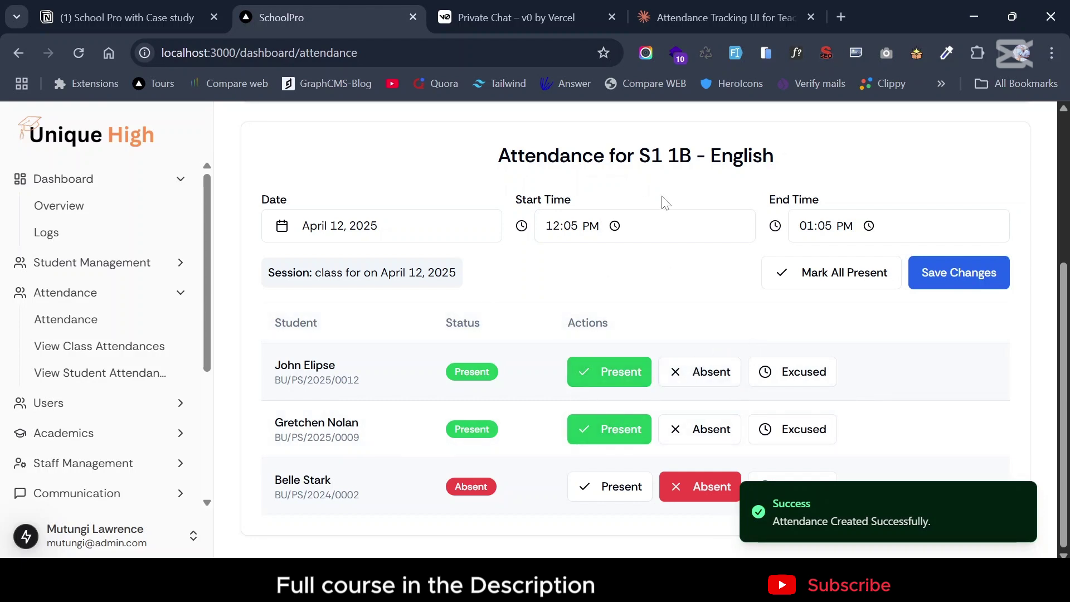
pyautogui.scroll(2, 602, 338)
pyautogui.scroll(2, 514, 307)
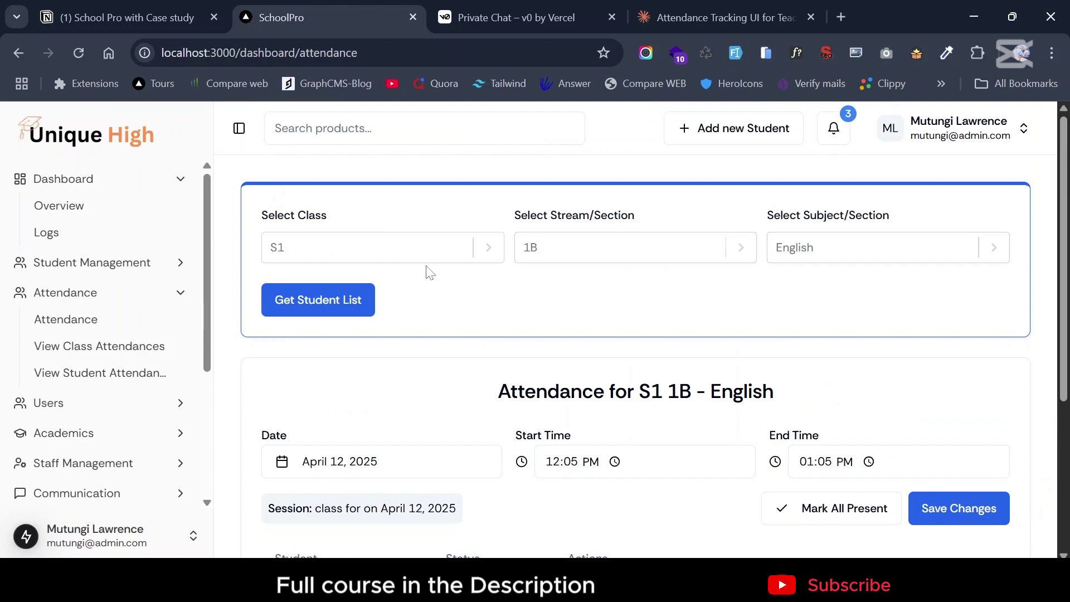
# Step: Switch the subject to Biology and reload the S1 1B student list
pyautogui.click(833, 254)
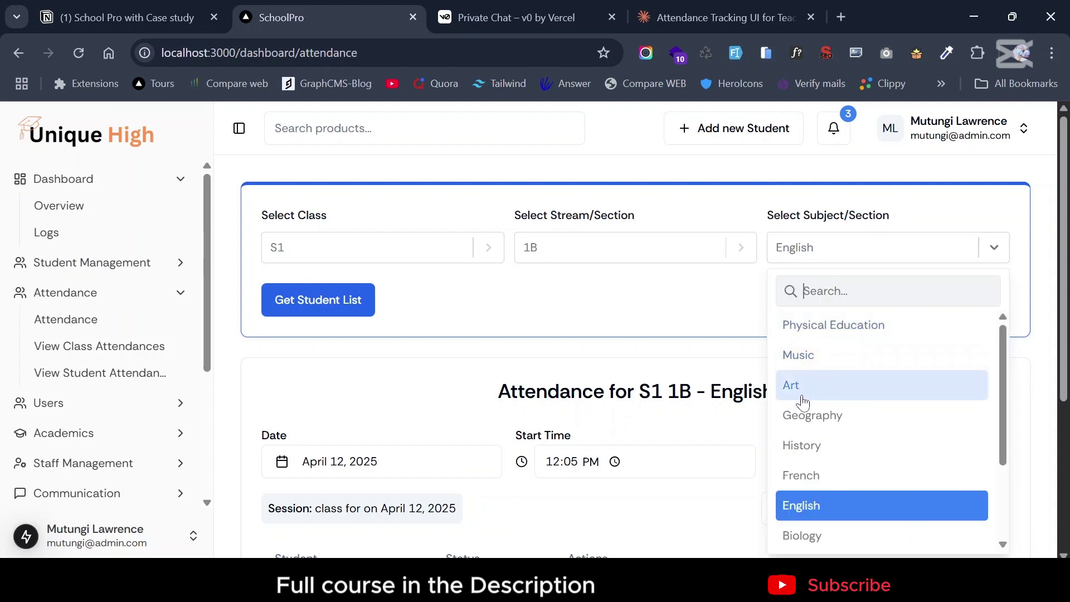
pyautogui.scroll(-1, 803, 446)
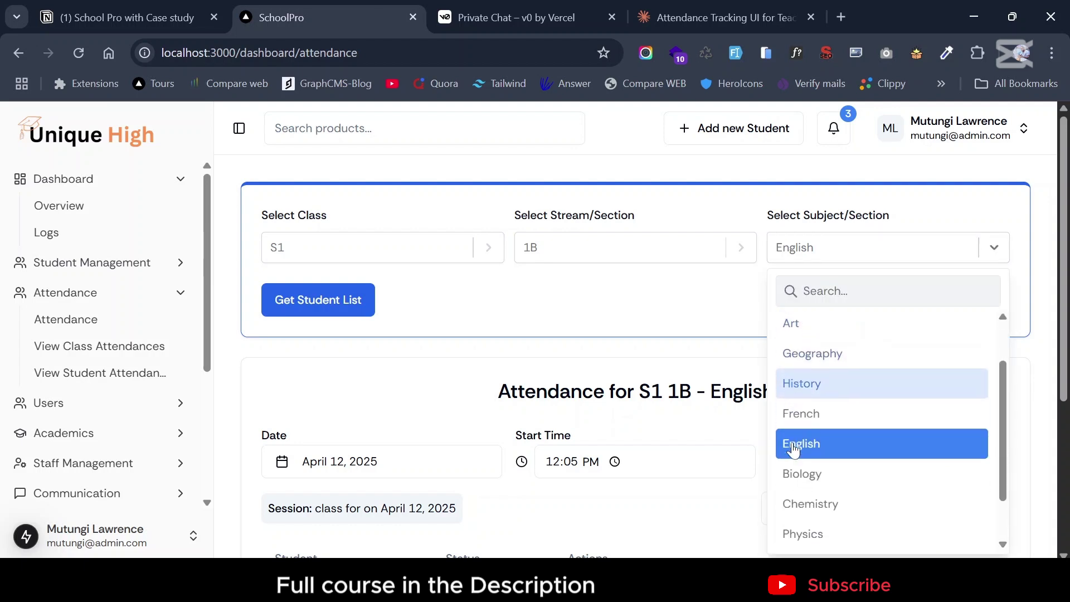
pyautogui.click(805, 474)
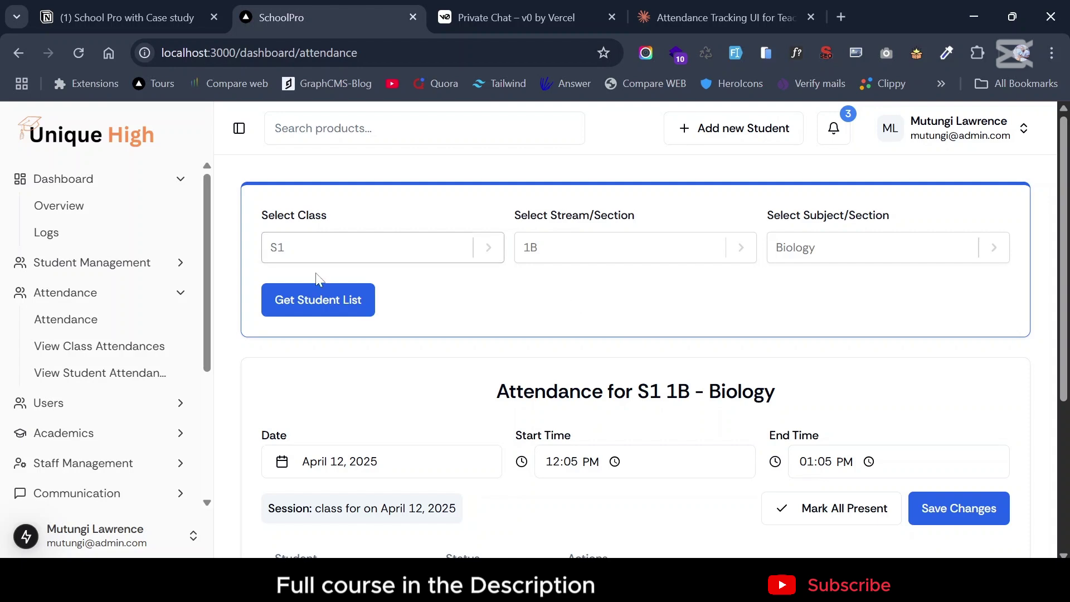
pyautogui.click(306, 296)
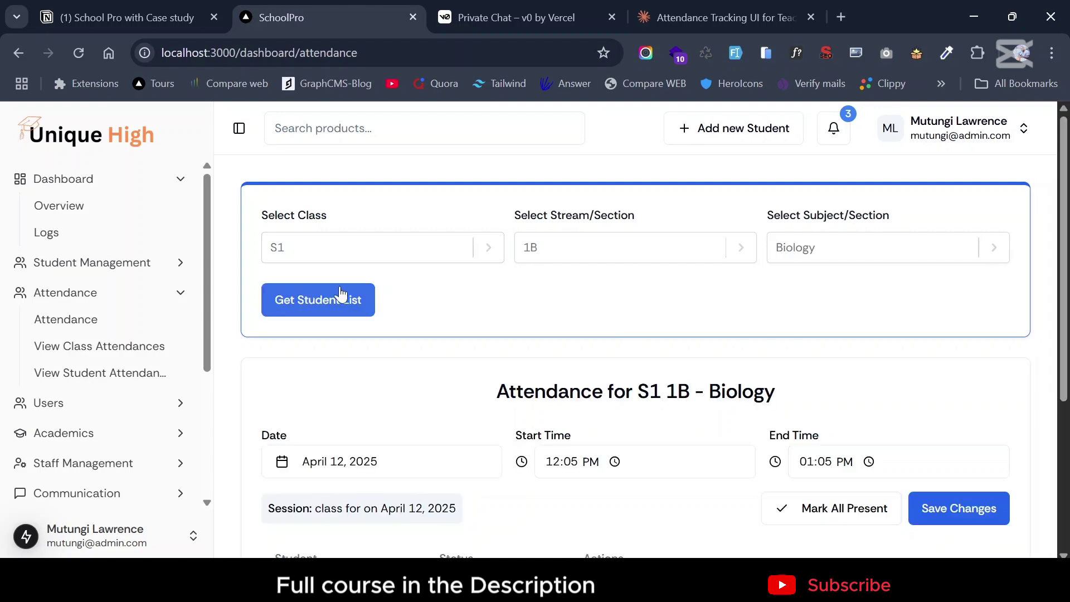
# Step: Mark the first and third students present and the second absent, then save
pyautogui.scroll(-4, 536, 391)
pyautogui.click(610, 379)
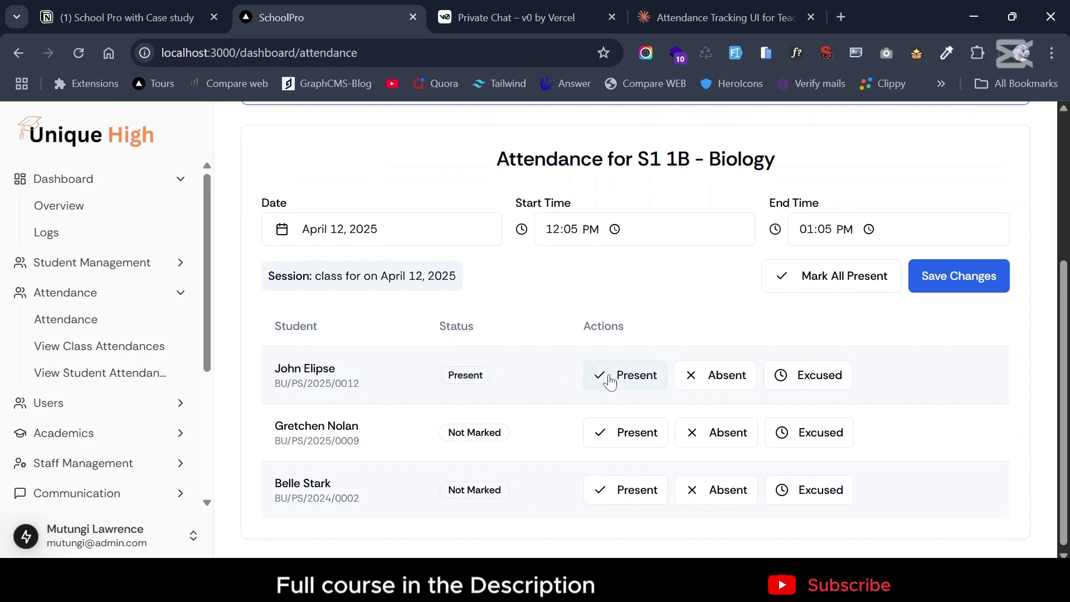
pyautogui.click(609, 496)
pyautogui.click(697, 435)
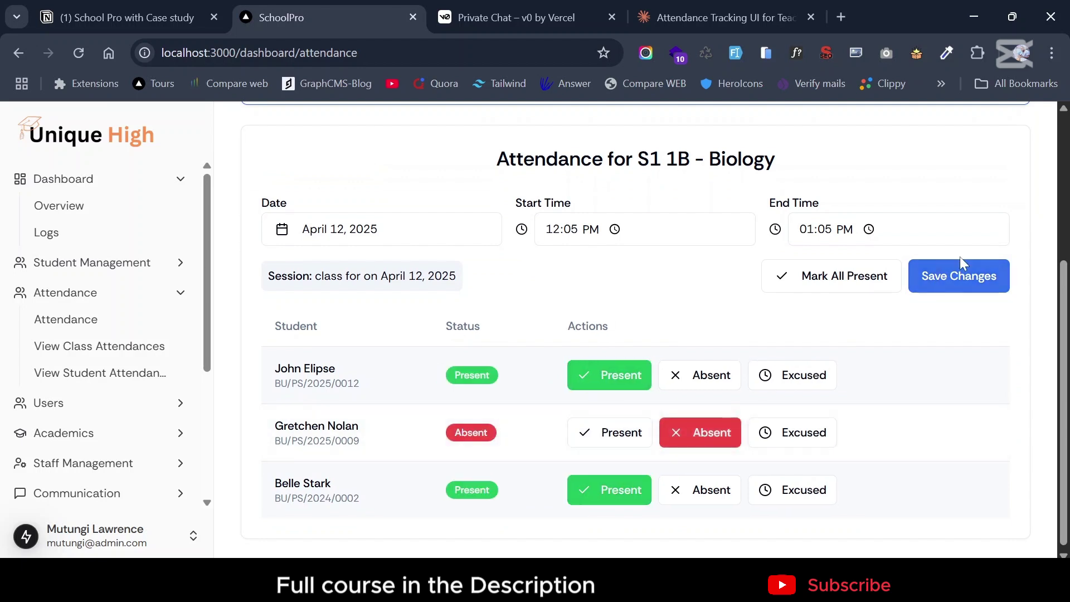
pyautogui.click(949, 280)
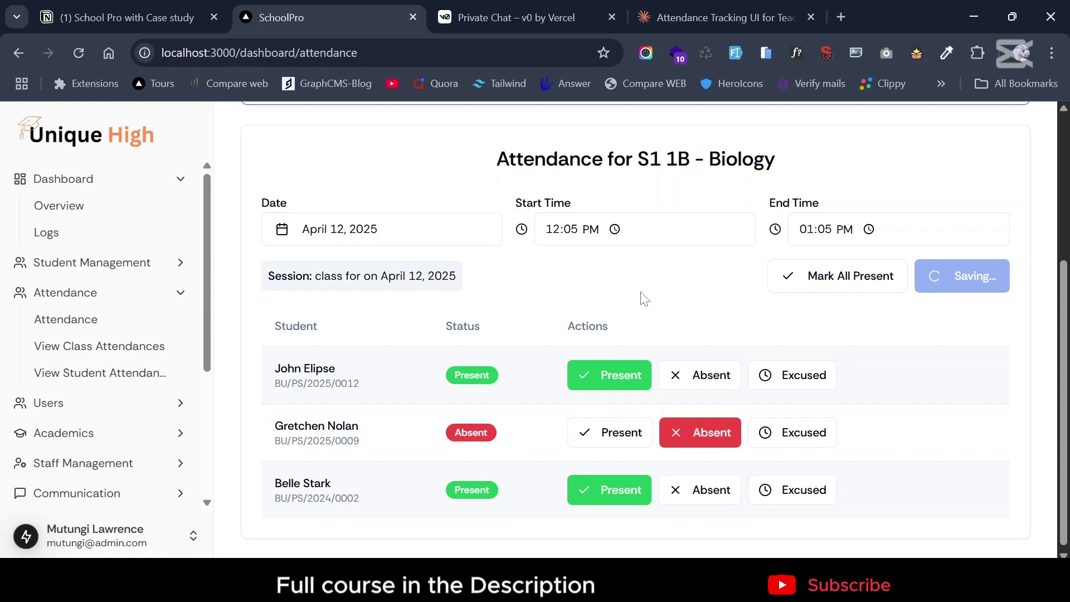
pyautogui.scroll(3, 642, 298)
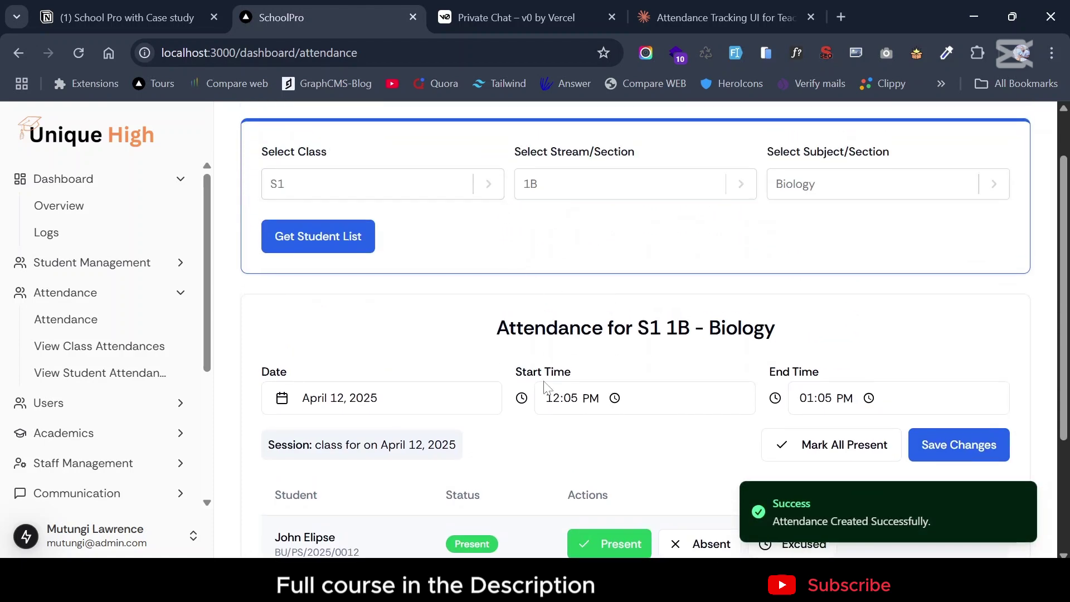
pyautogui.scroll(1, 659, 272)
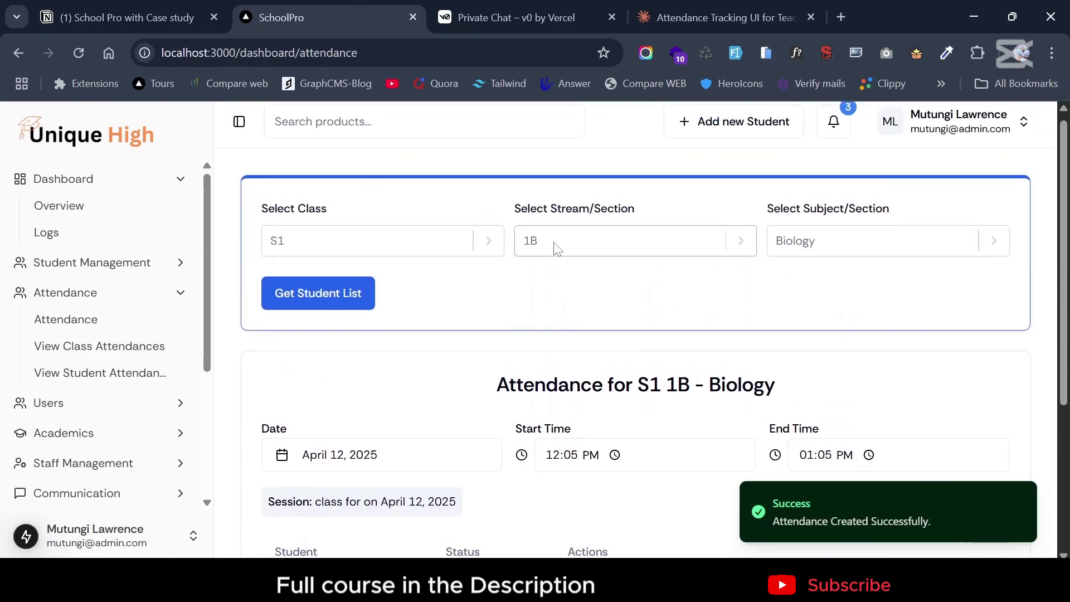
# Step: Load the Biology student list for class S5, stream 5B
pyautogui.click(428, 246)
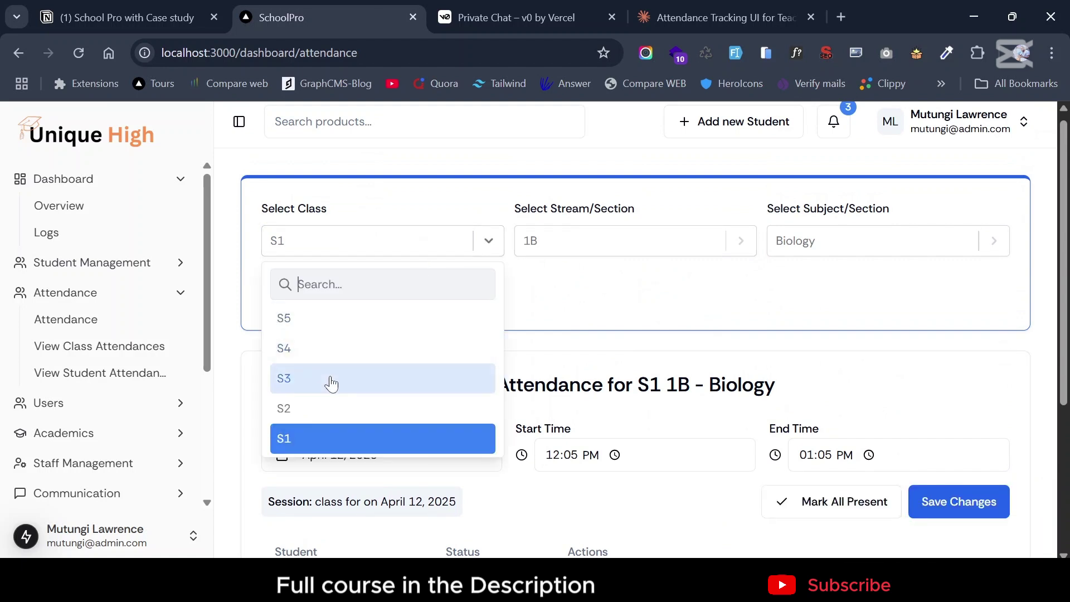
pyautogui.click(333, 329)
pyautogui.click(571, 244)
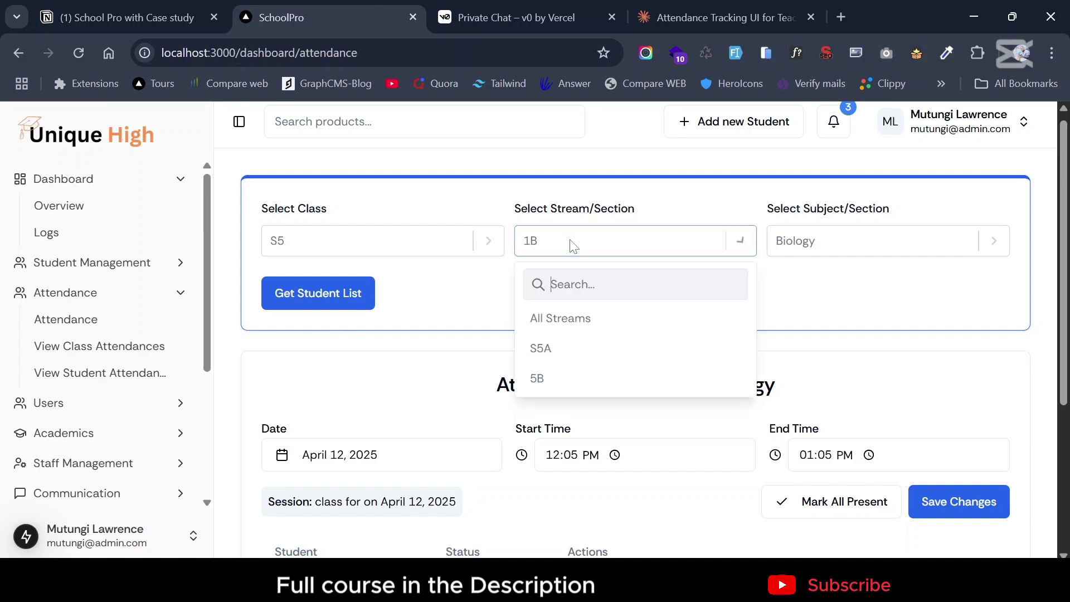
pyautogui.click(539, 379)
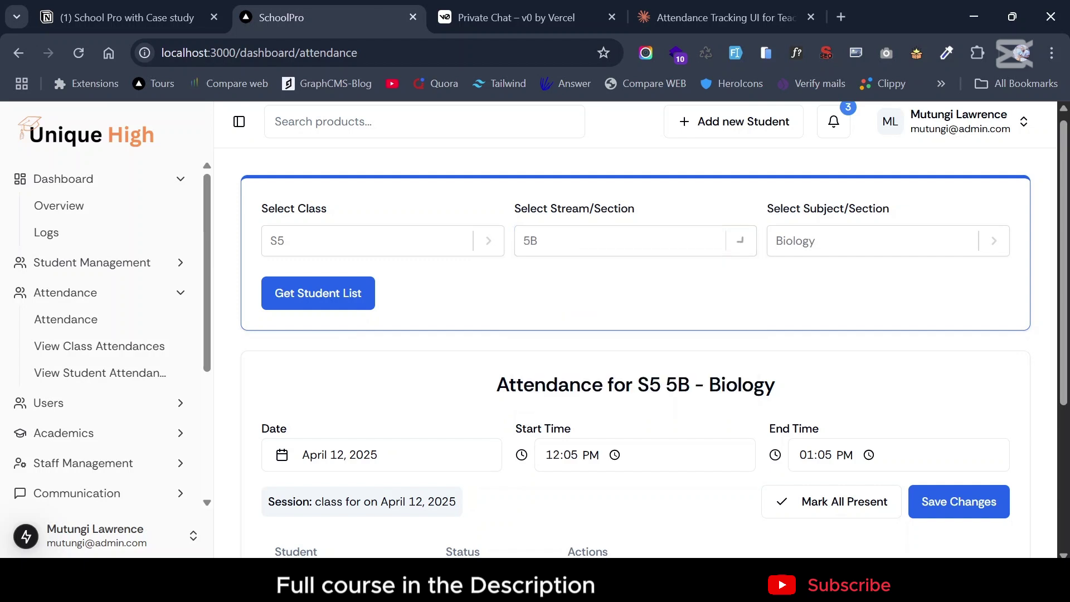
pyautogui.click(833, 247)
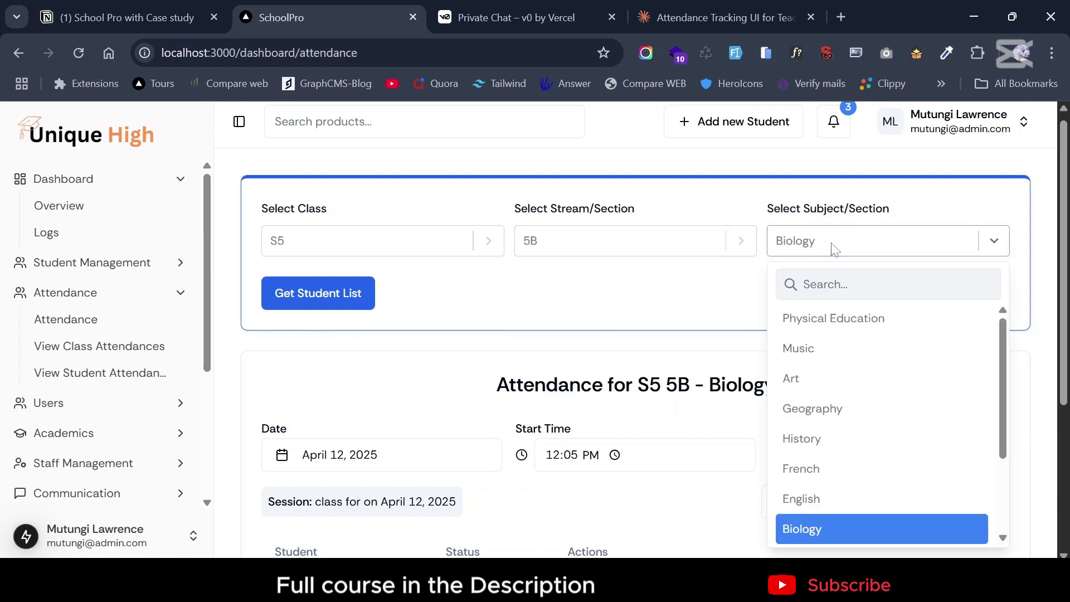
pyautogui.click(835, 250)
pyautogui.click(296, 307)
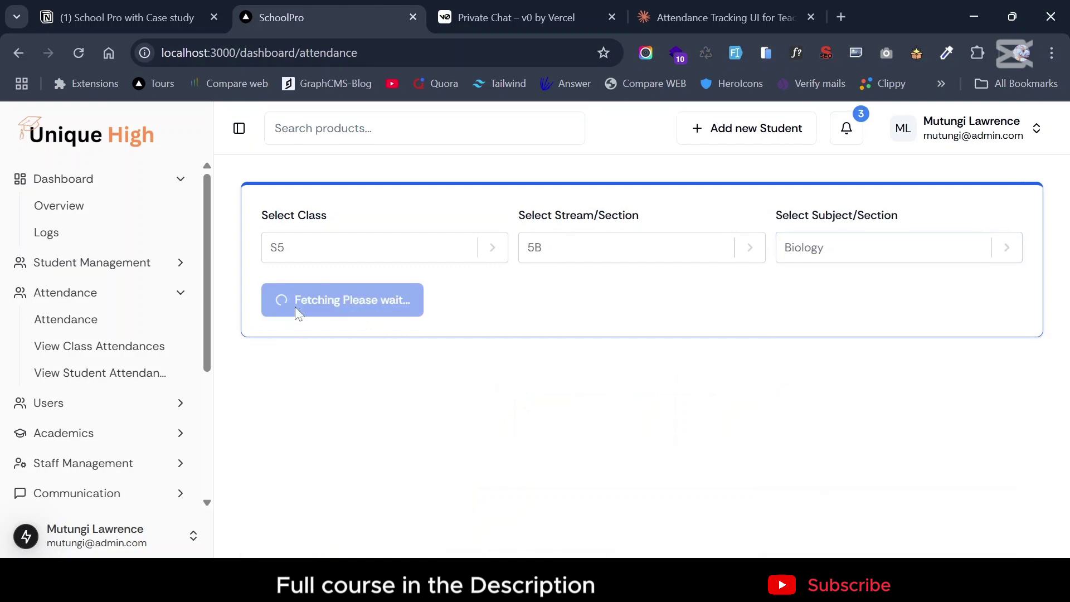
pyautogui.scroll(-4, 426, 401)
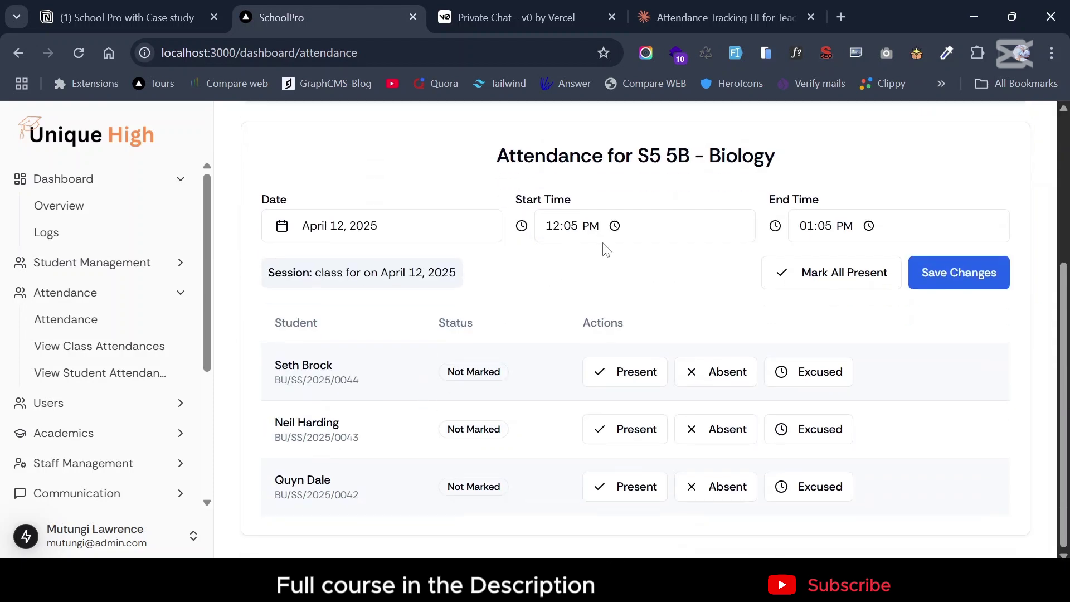
pyautogui.scroll(4, 556, 262)
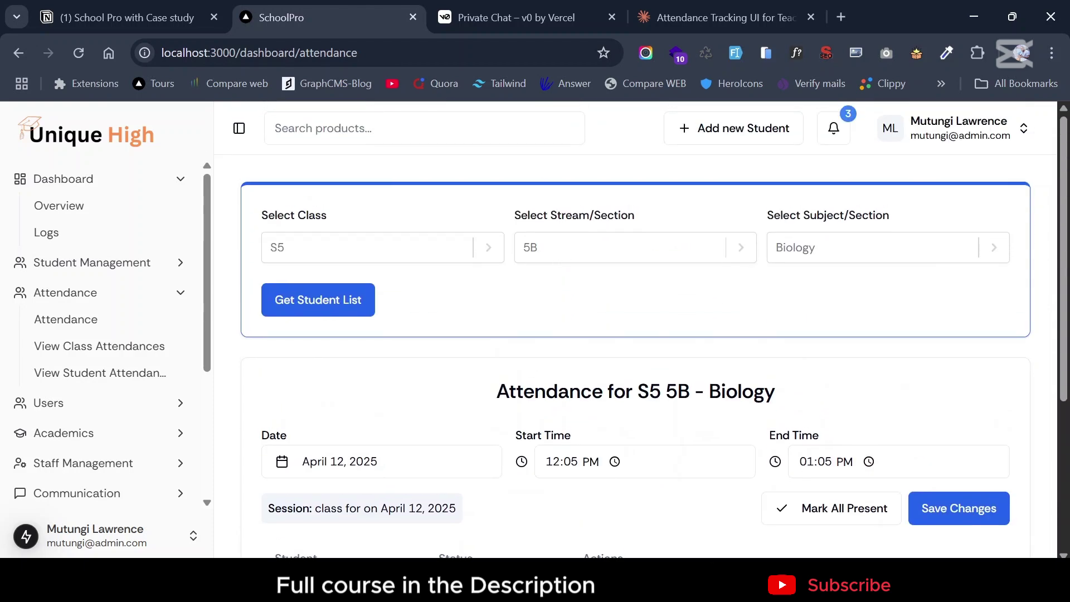
# Step: Change the stream to S5A and reload the Biology student list
pyautogui.click(657, 256)
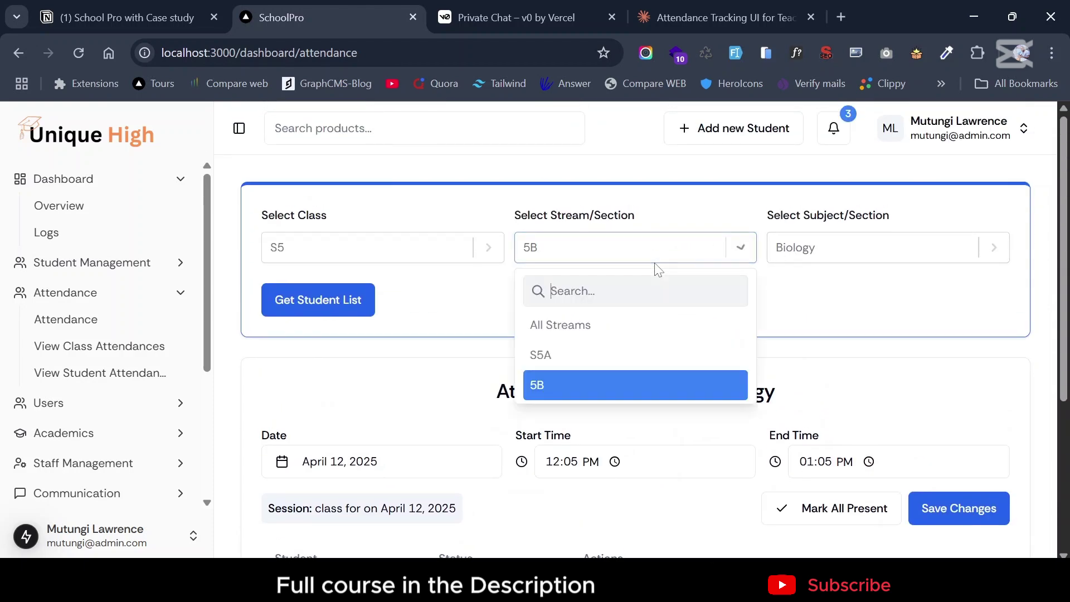
pyautogui.click(558, 355)
pyautogui.click(353, 295)
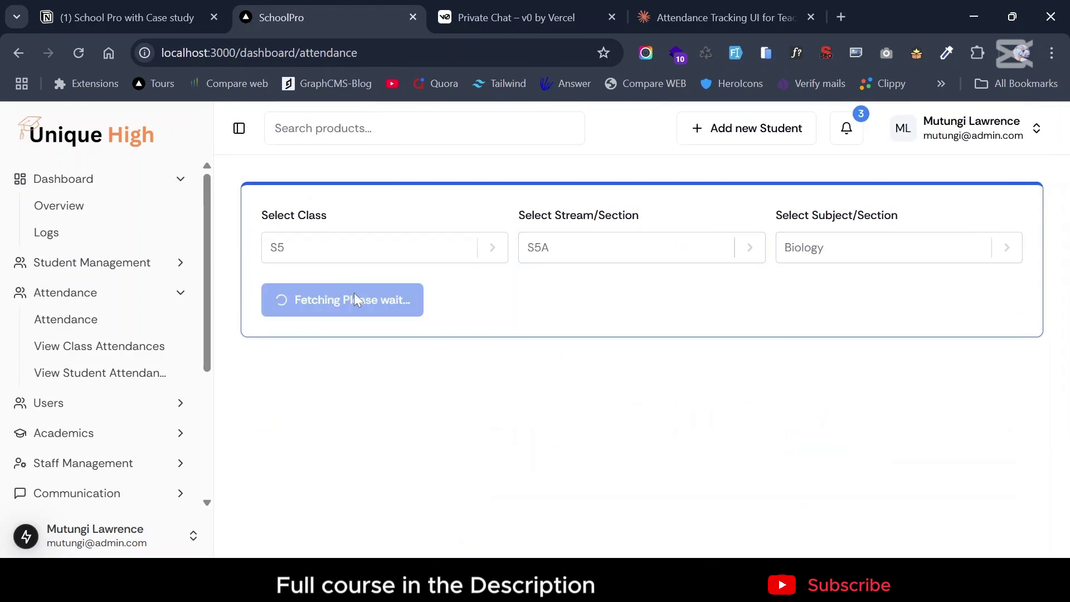
pyautogui.scroll(-6, 472, 413)
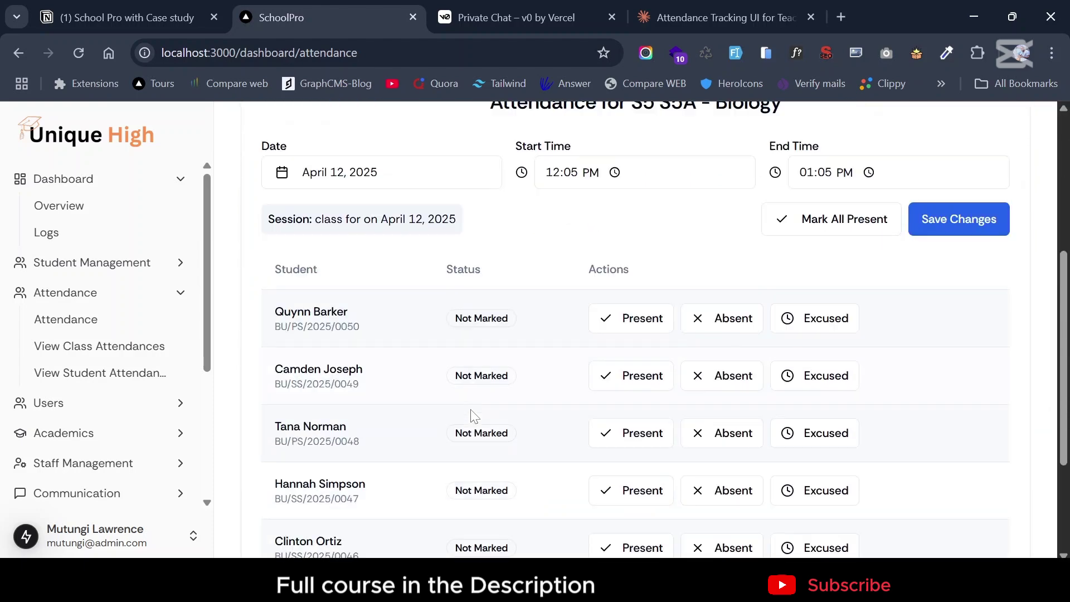
# Step: Mark all S5A Biology students present, then one student excused and another absent
pyautogui.scroll(-2, 471, 416)
pyautogui.scroll(4, 472, 417)
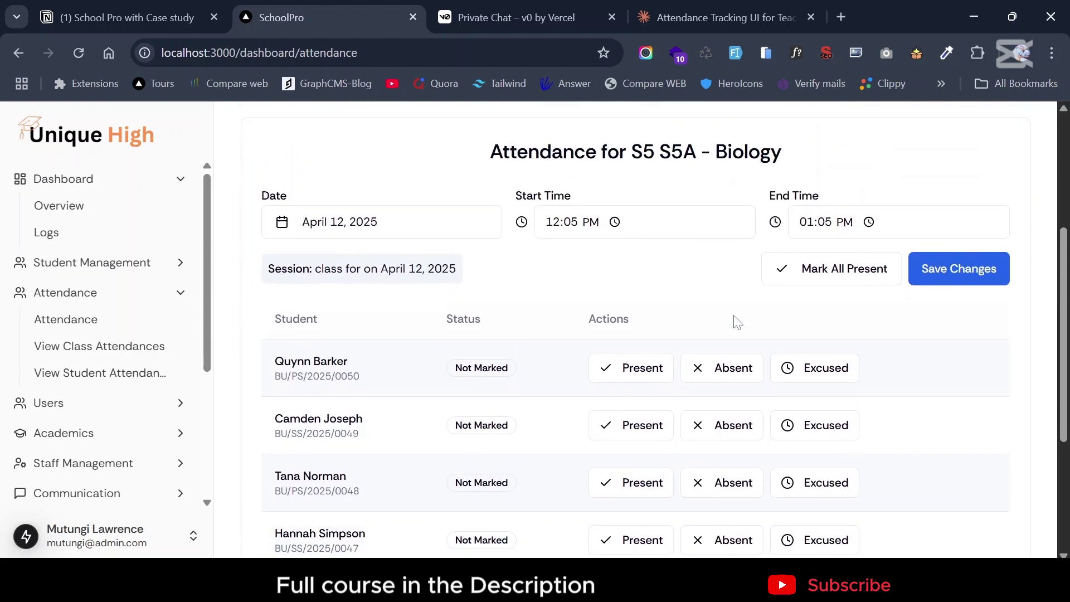
pyautogui.click(810, 281)
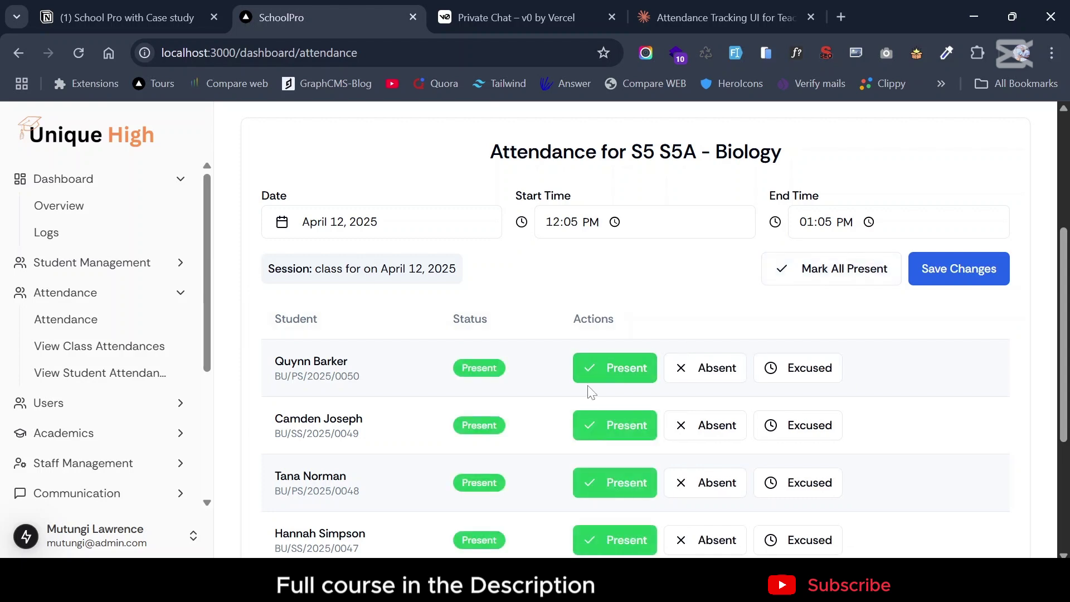
pyautogui.scroll(-4, 590, 379)
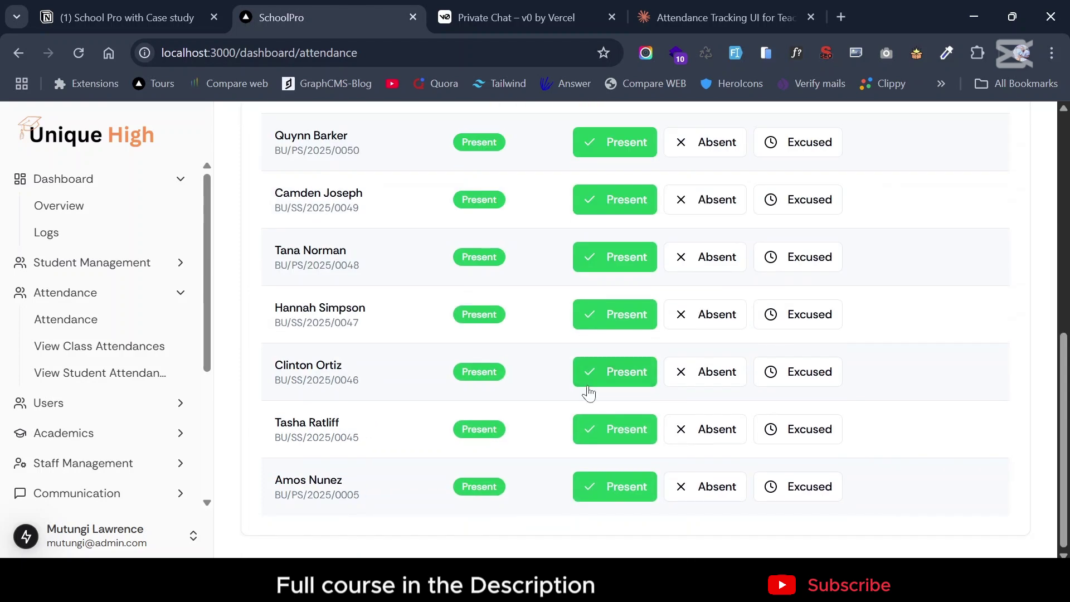
pyautogui.click(809, 436)
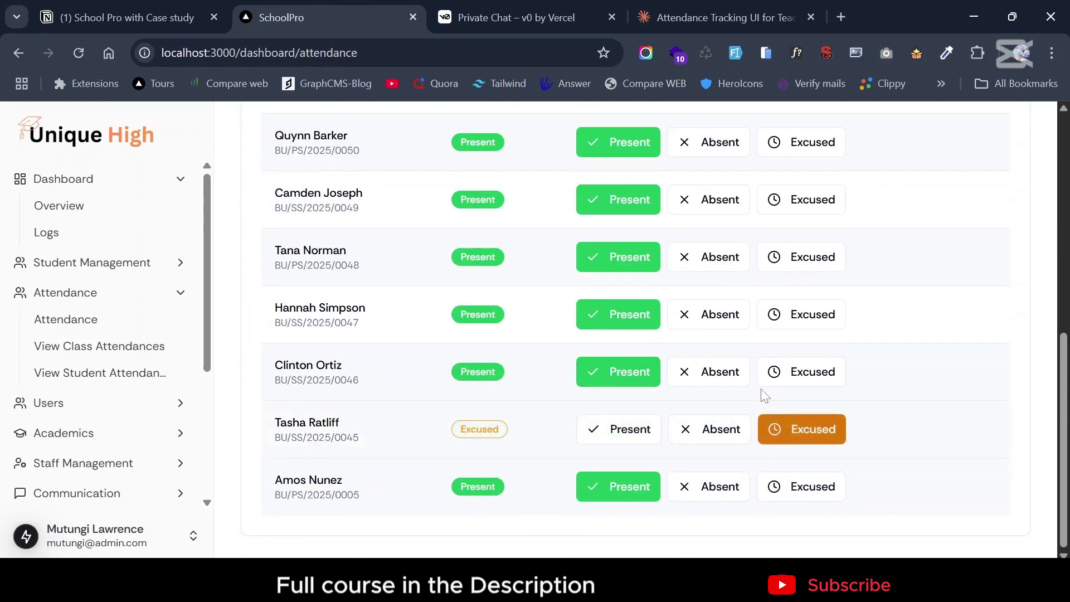
pyautogui.click(700, 317)
pyautogui.scroll(6, 540, 325)
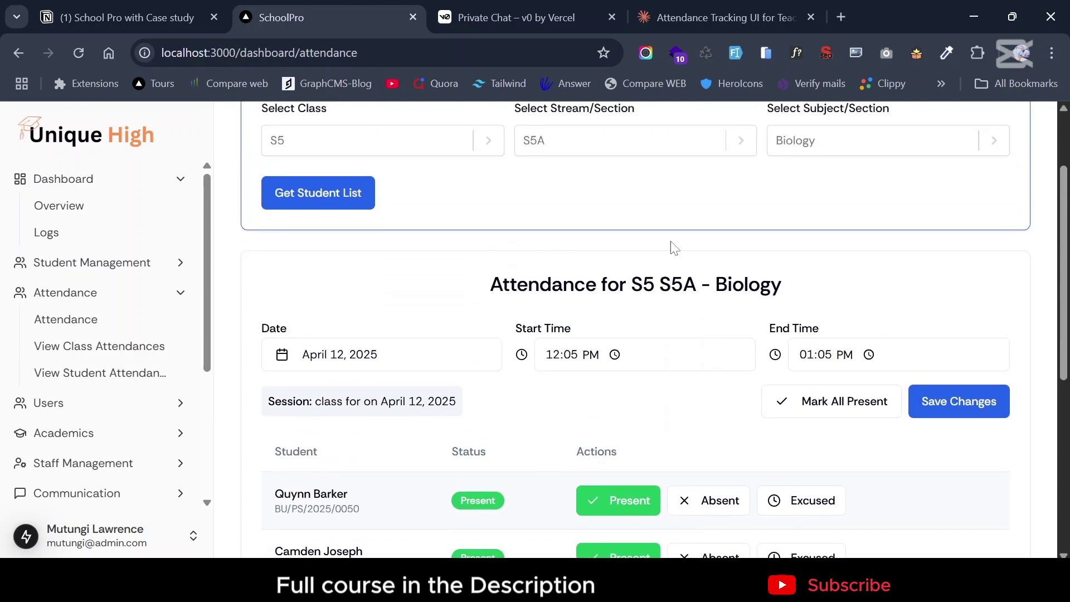
pyautogui.scroll(1, 915, 350)
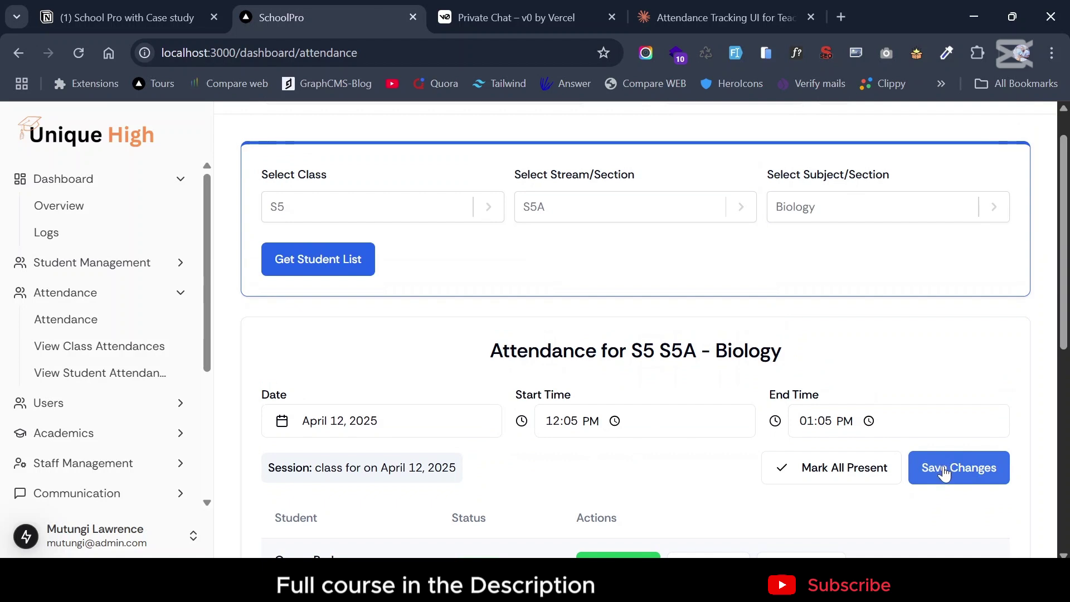
# Step: Set the session time to 02:05 PM–04:05 PM and save the S5A Biology attendance
pyautogui.click(710, 430)
pyautogui.click(617, 425)
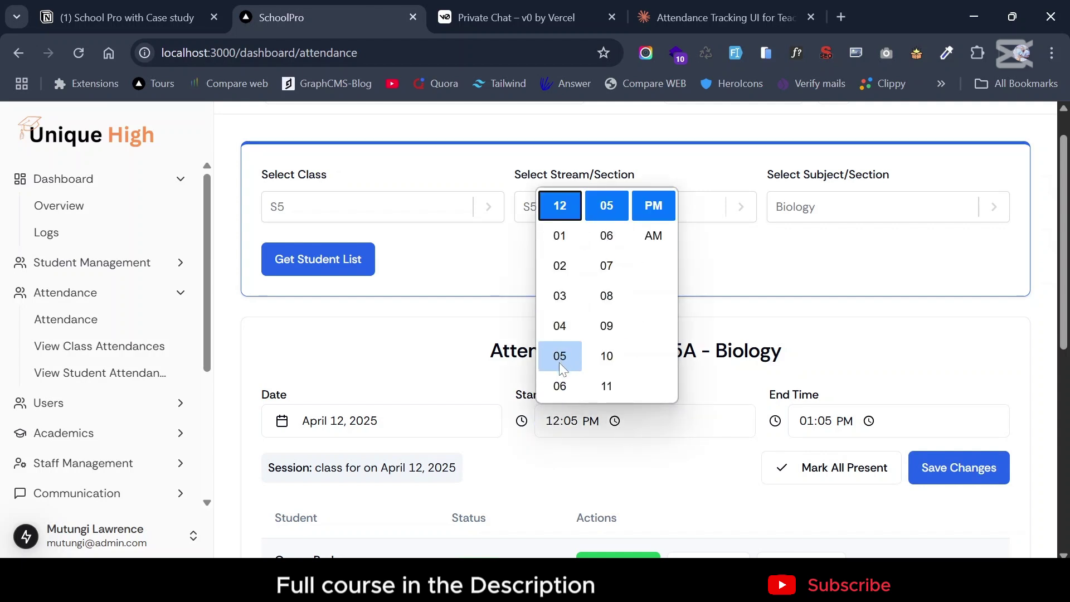
pyautogui.click(560, 264)
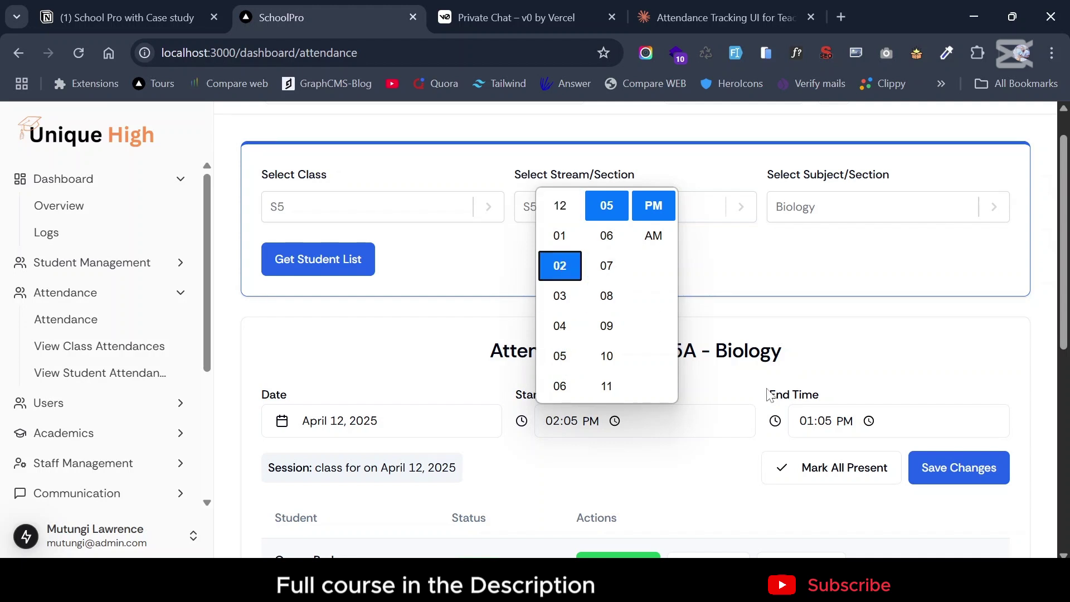
pyautogui.click(807, 422)
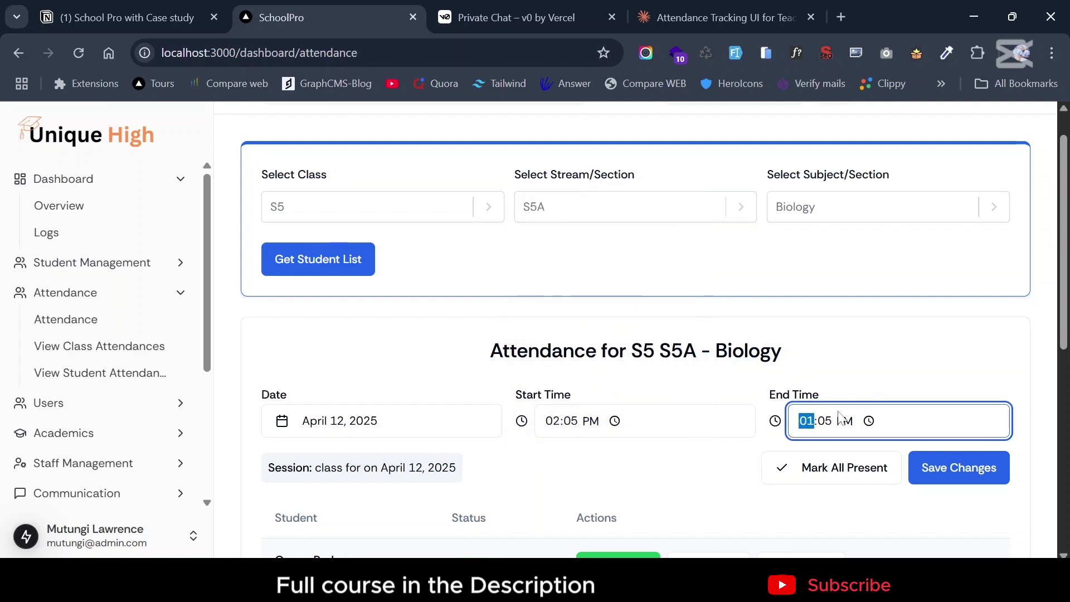
pyautogui.click(869, 422)
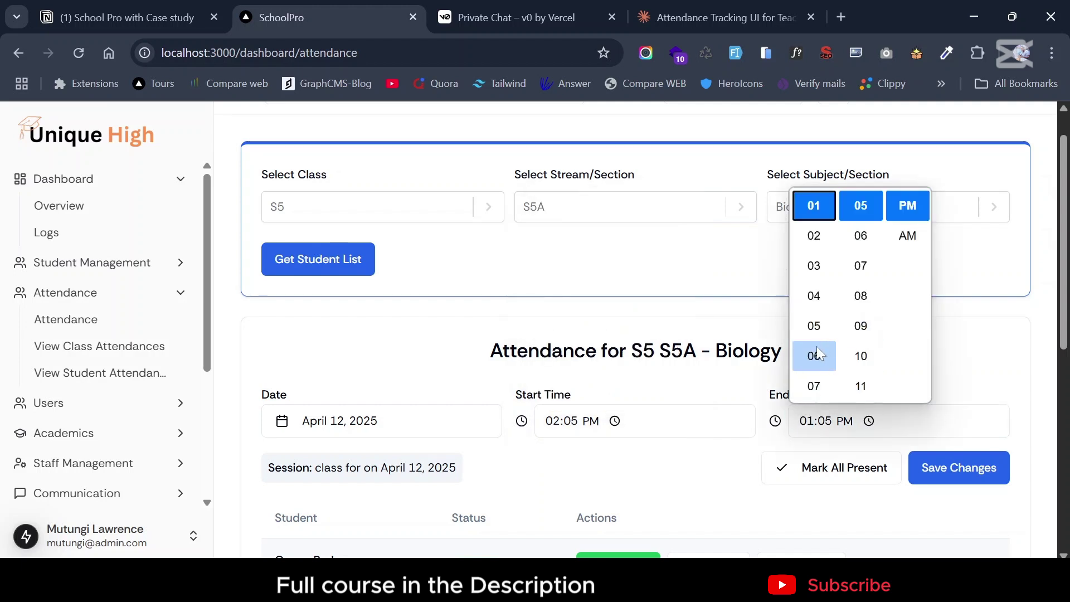
pyautogui.click(822, 296)
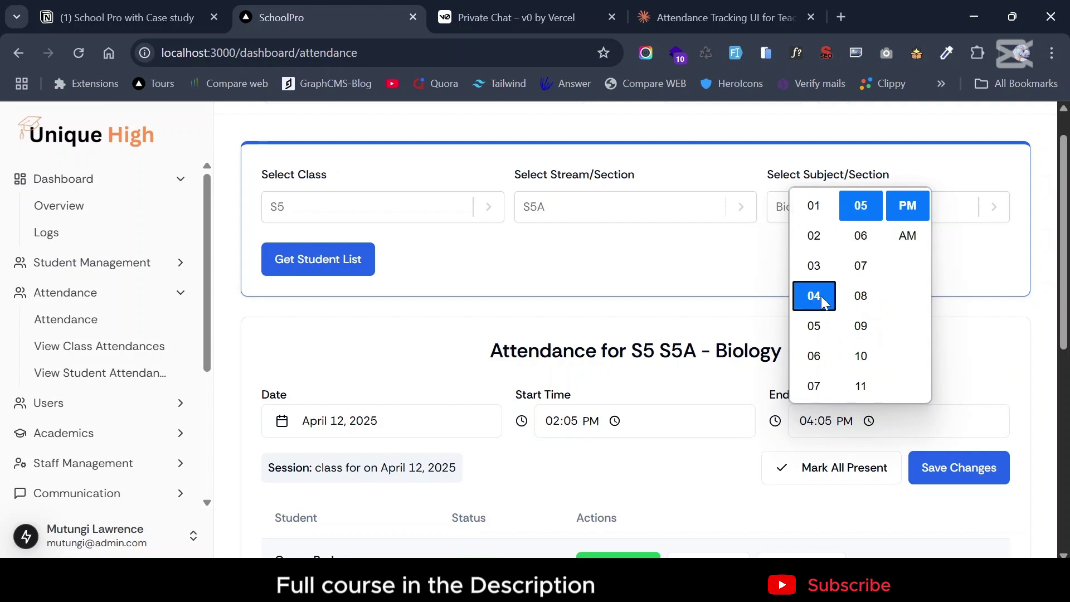
pyautogui.click(808, 445)
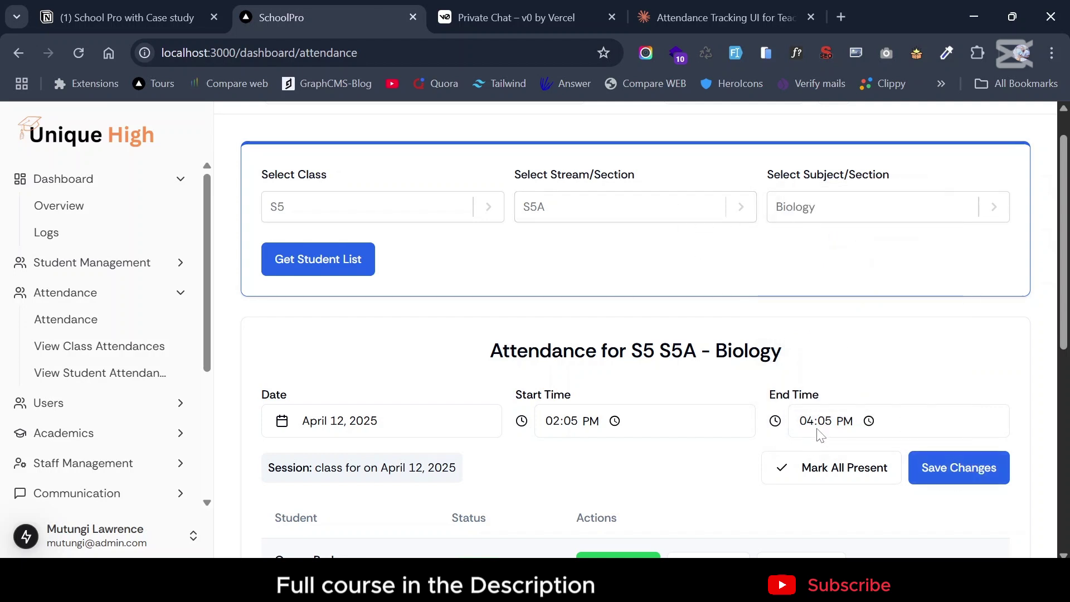
pyautogui.click(950, 466)
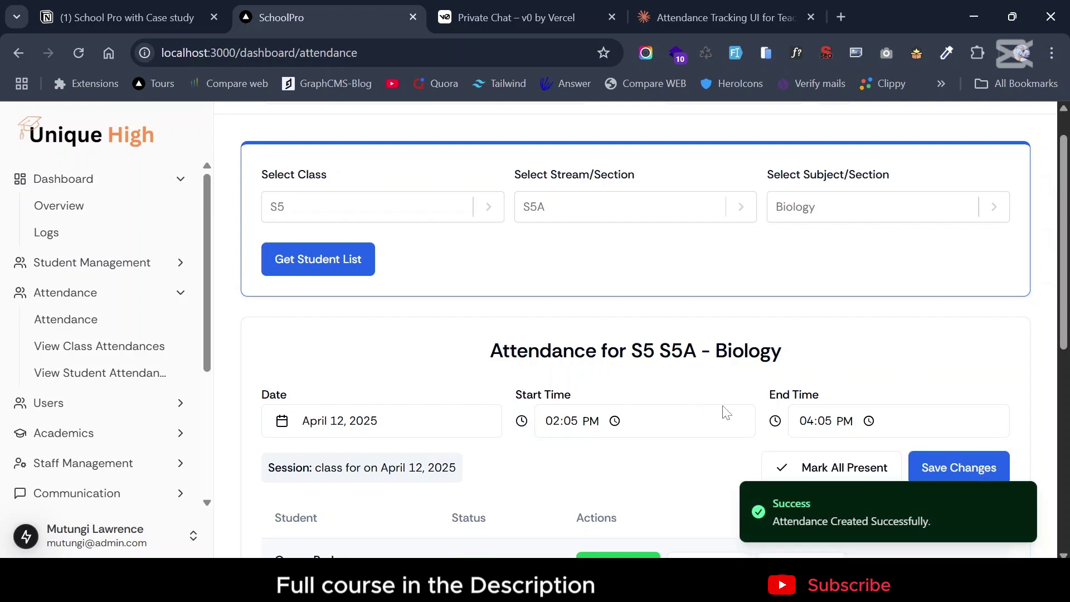
# Step: Scroll through the saved S5A Biology rows to check the present, absent and excused statuses
pyautogui.scroll(-5, 724, 412)
pyautogui.scroll(-1, 726, 412)
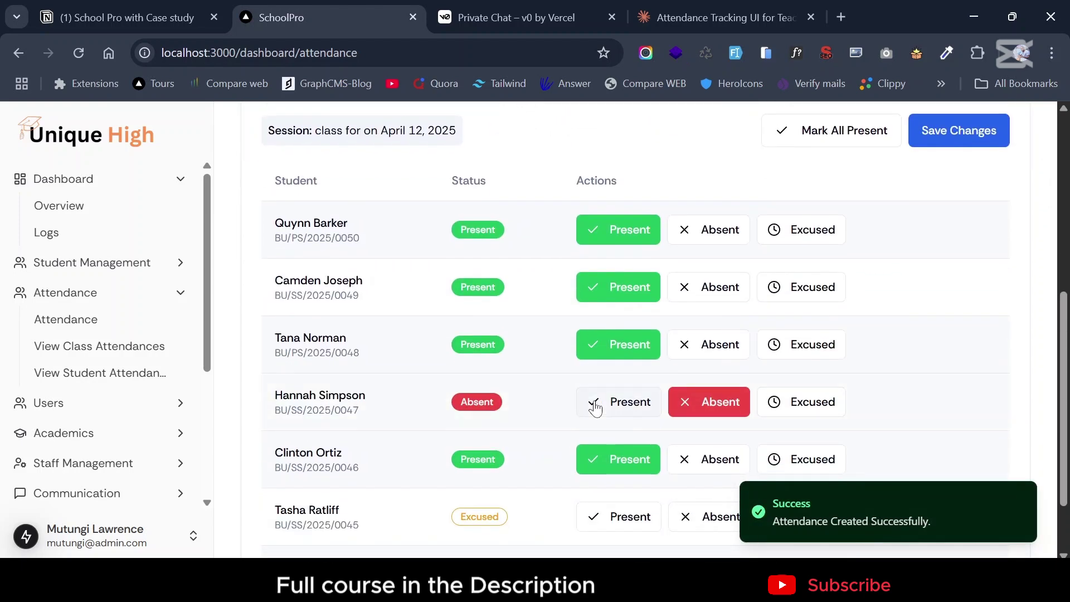
pyautogui.scroll(-2, 594, 407)
pyautogui.scroll(8, 593, 407)
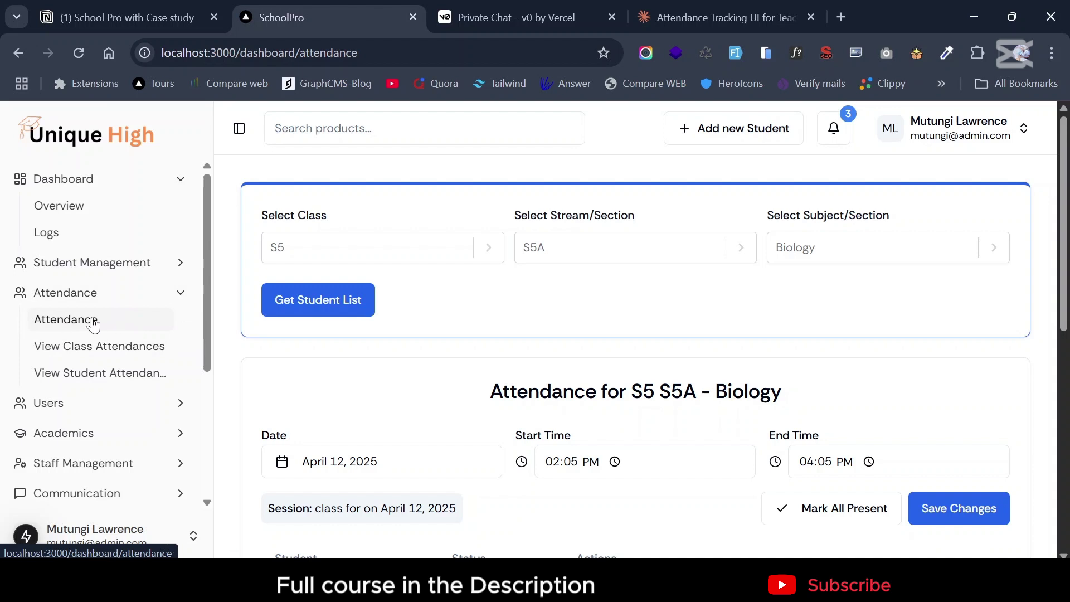
# Step: In View Class Attendances, load class S5, stream S5A for Saturday (Apr 12)
pyautogui.click(89, 349)
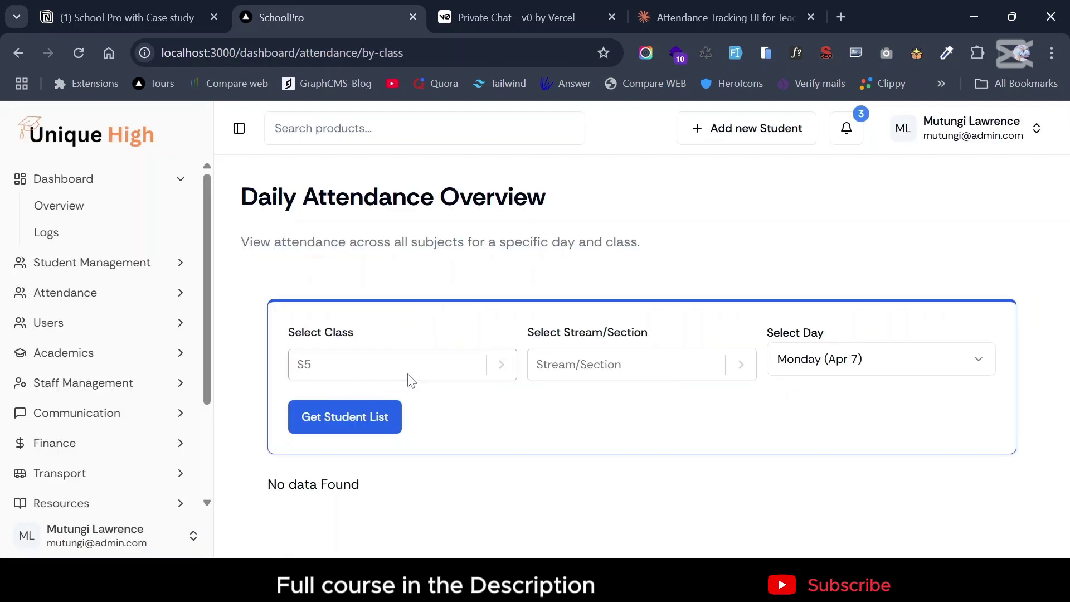
pyautogui.click(459, 366)
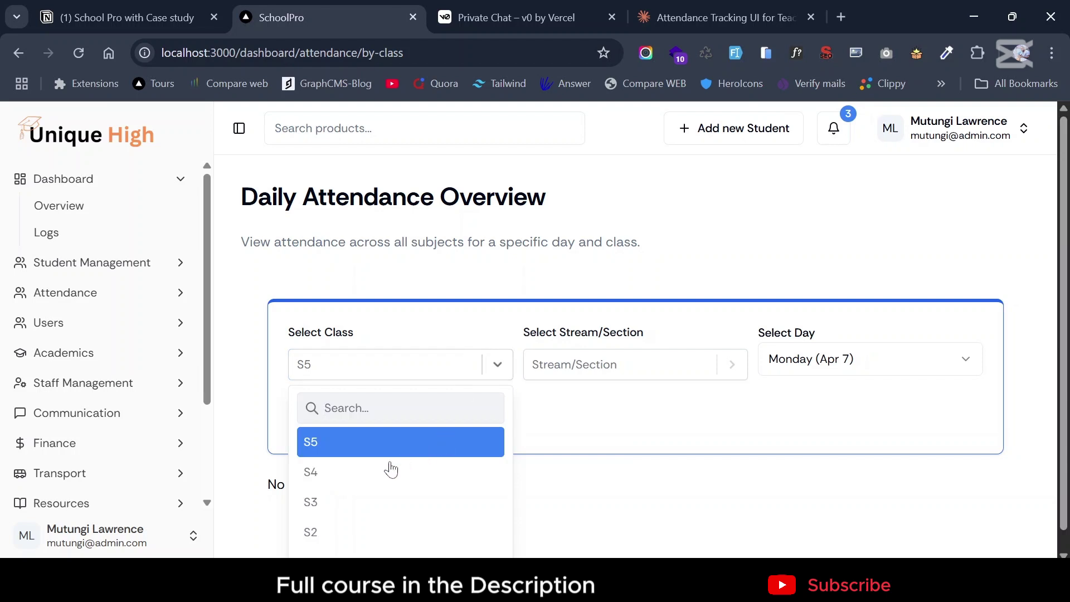
pyautogui.click(370, 447)
pyautogui.click(553, 365)
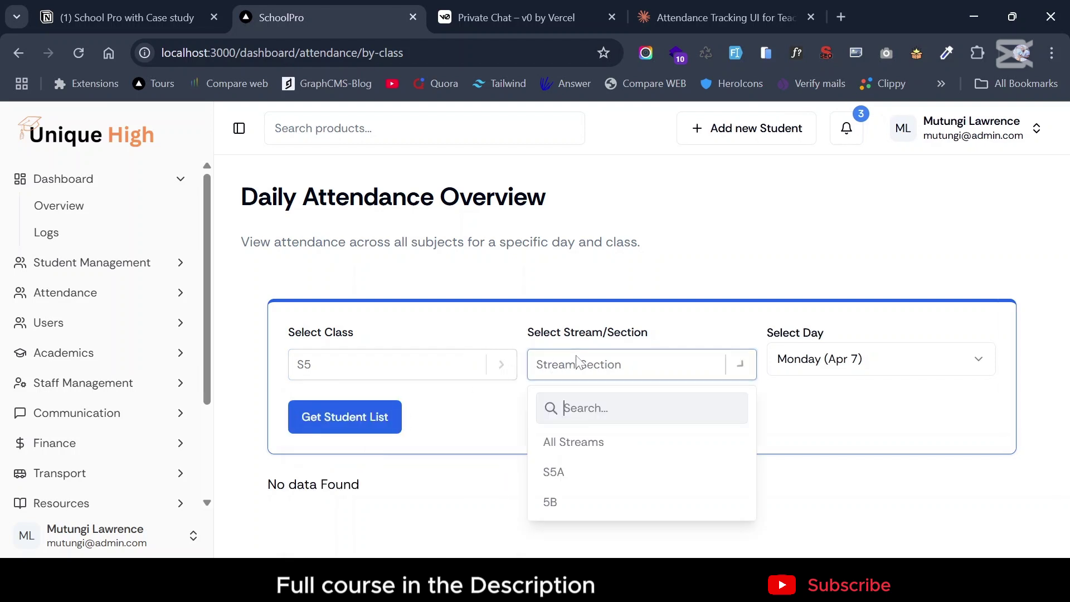
pyautogui.click(549, 478)
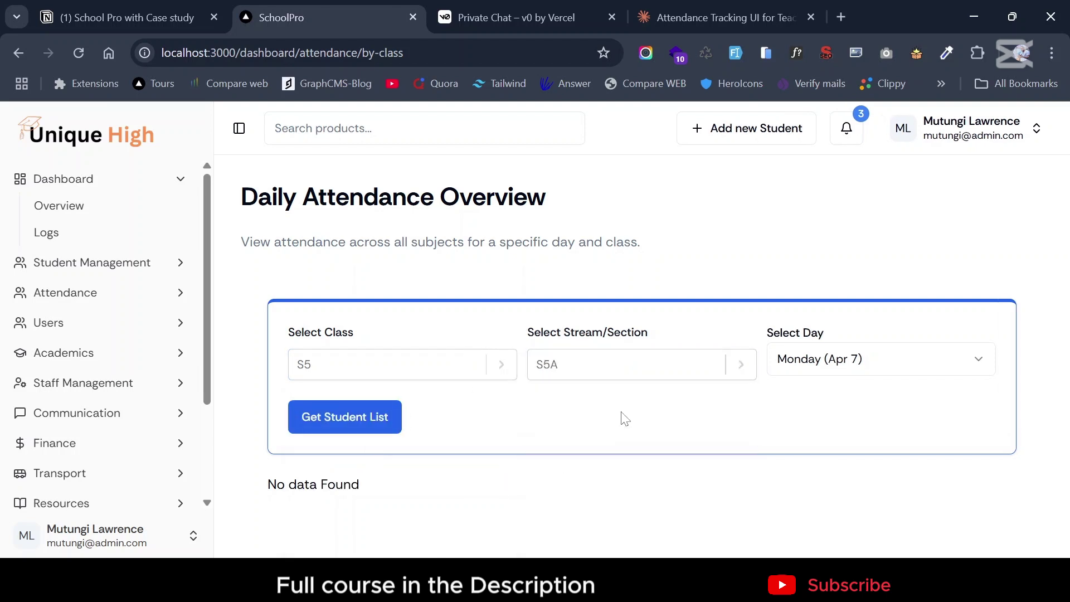
pyautogui.click(828, 366)
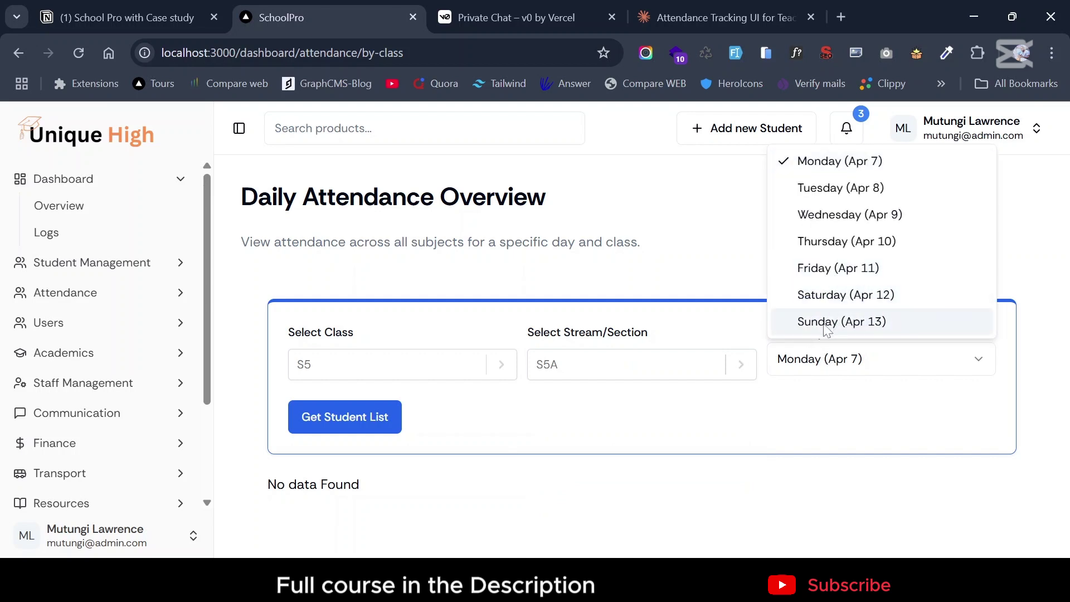
pyautogui.click(821, 301)
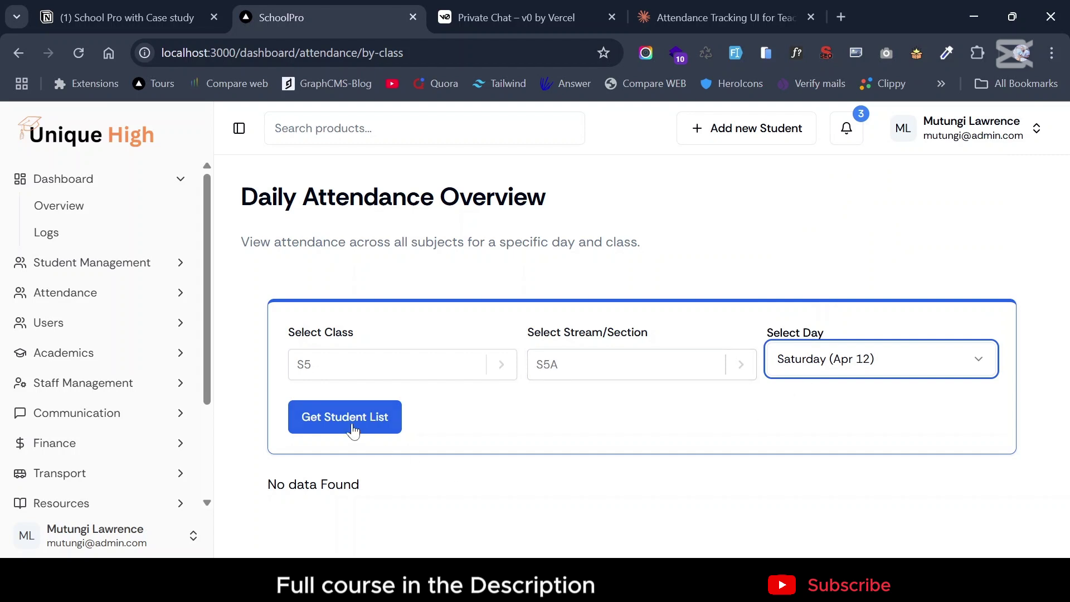
pyautogui.click(821, 359)
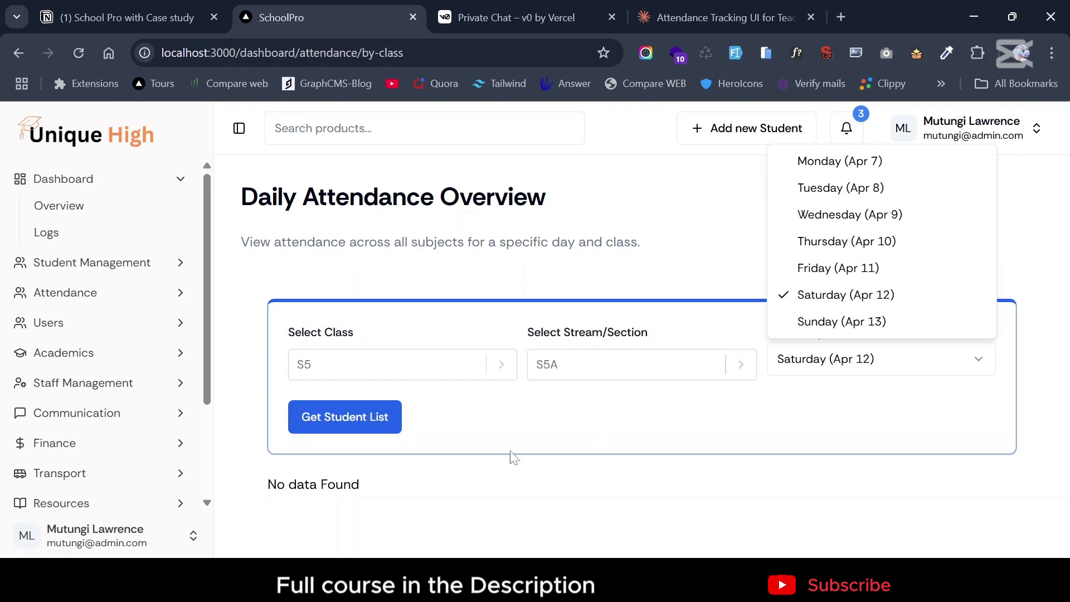
pyautogui.click(639, 429)
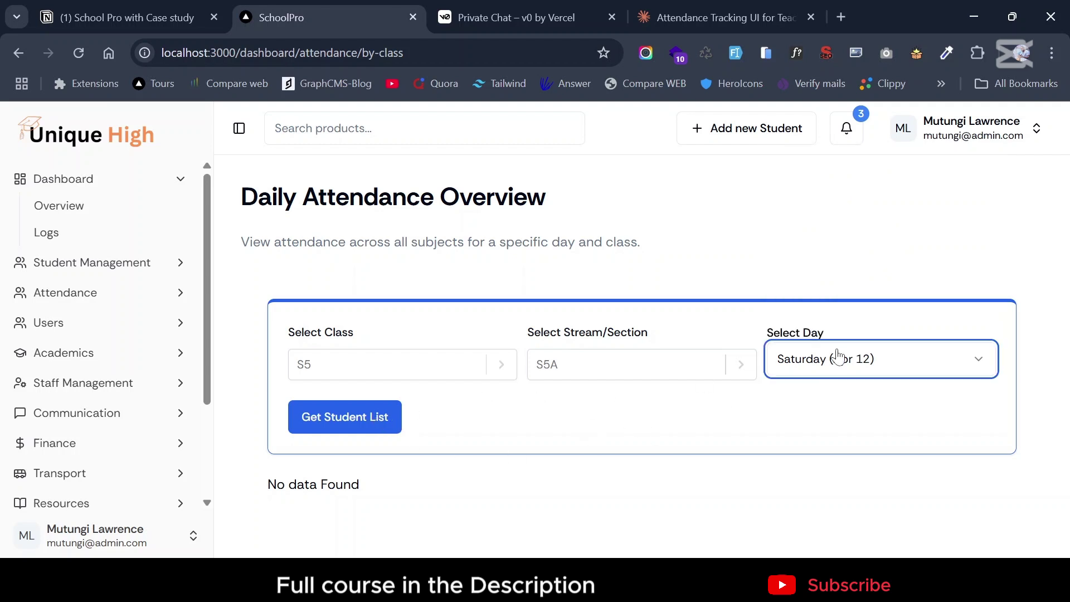
pyautogui.click(335, 422)
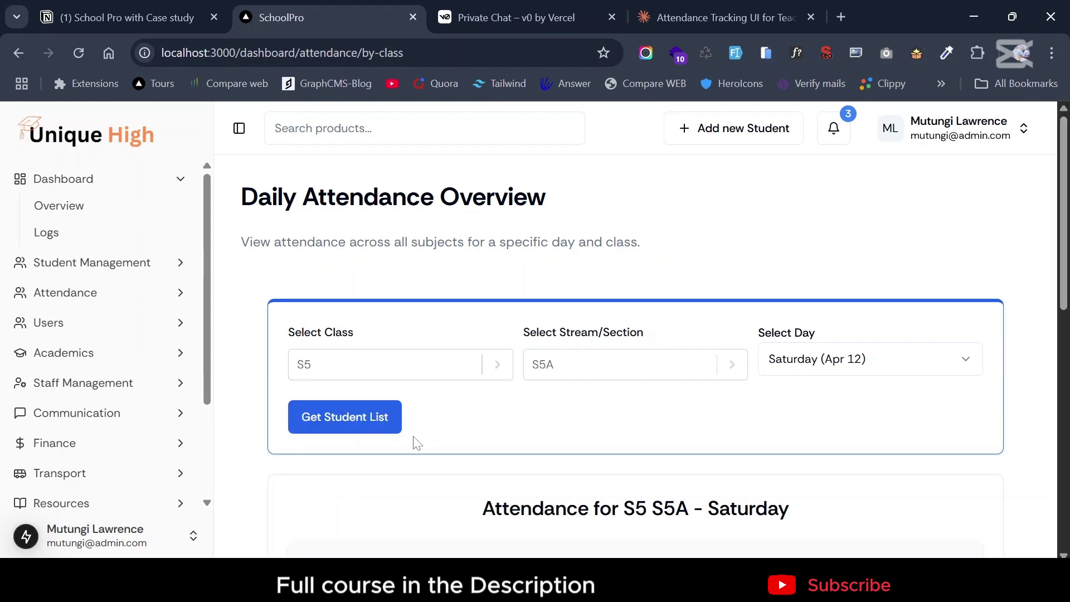
pyautogui.scroll(-7, 504, 406)
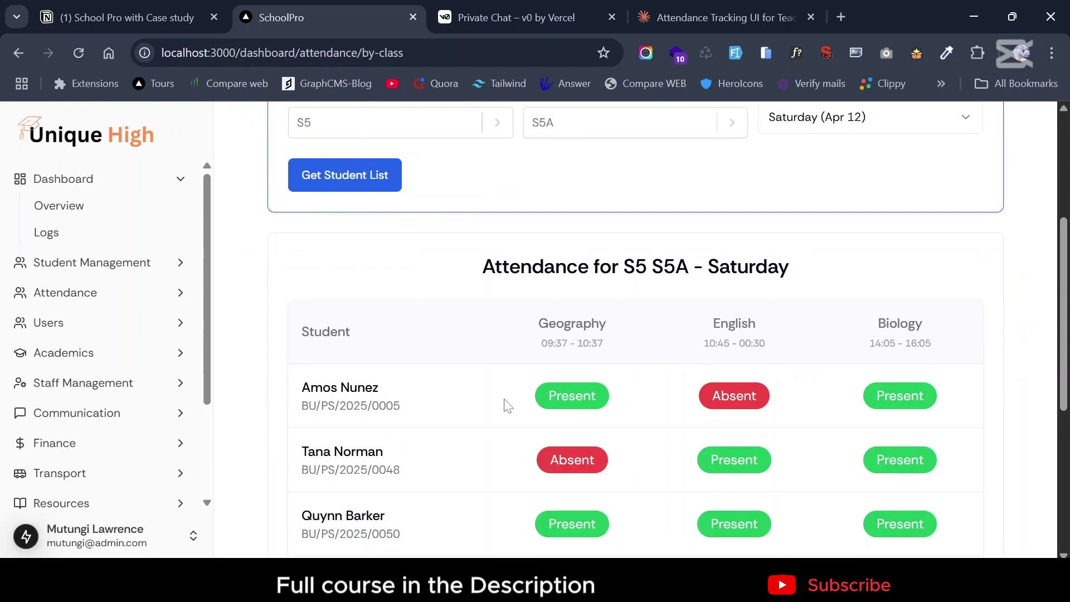
pyautogui.scroll(2, 507, 405)
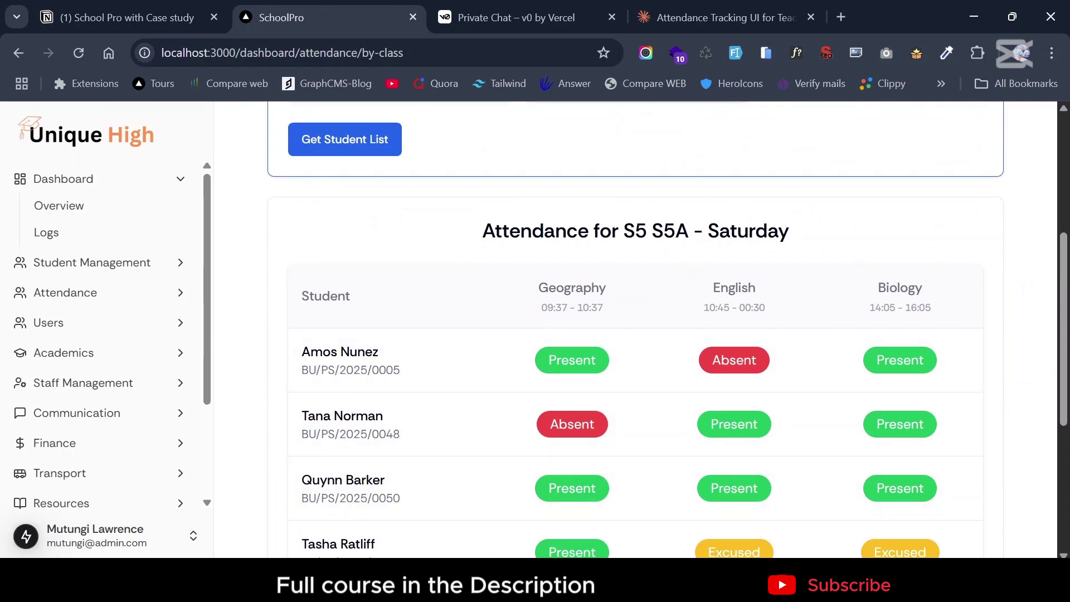
pyautogui.moveTo(548, 288); pyautogui.dragTo(613, 290)
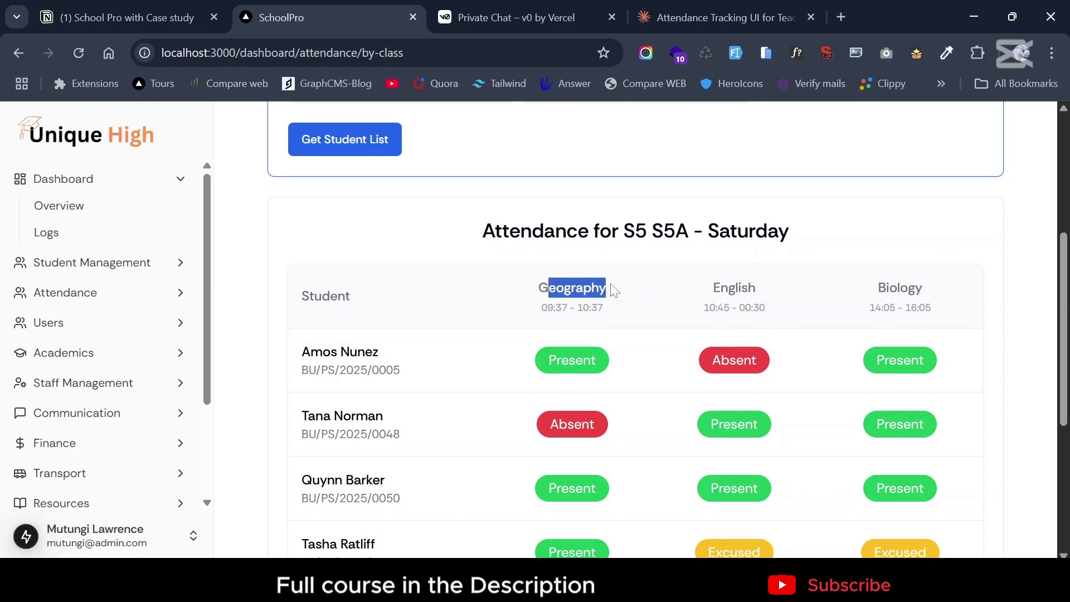
pyautogui.click(871, 304)
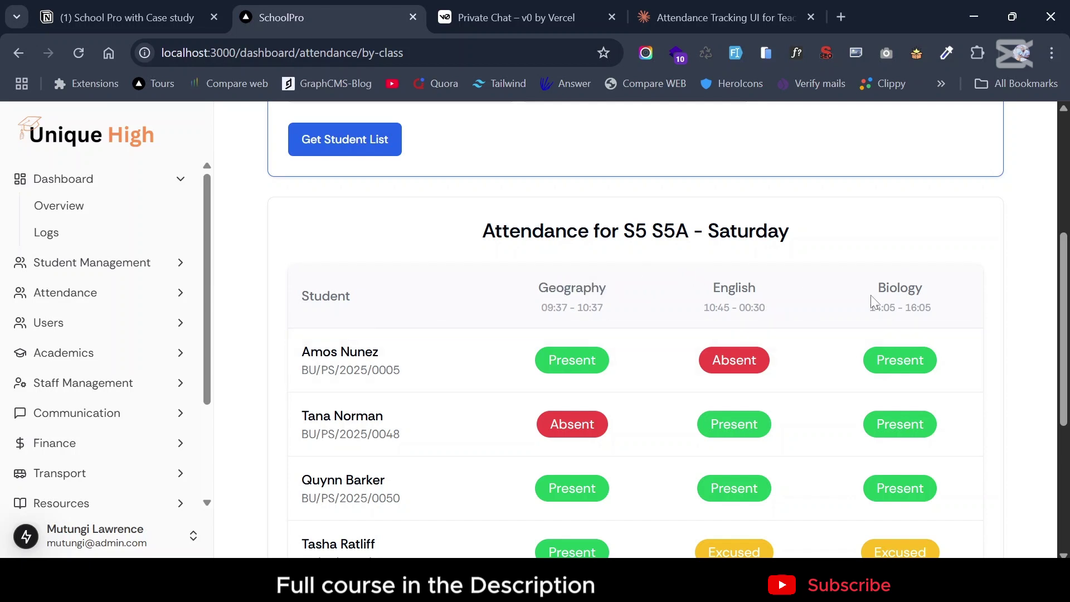
pyautogui.moveTo(868, 307); pyautogui.dragTo(948, 311)
pyautogui.scroll(-1, 719, 325)
pyautogui.scroll(-3, 727, 362)
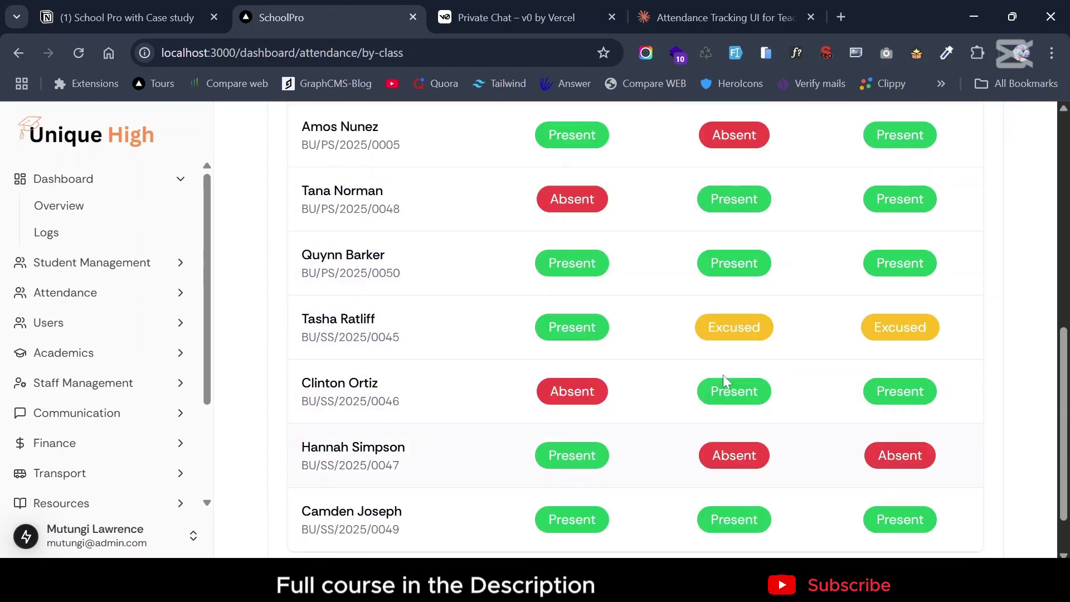
pyautogui.scroll(3, 724, 380)
pyautogui.scroll(-1, 524, 354)
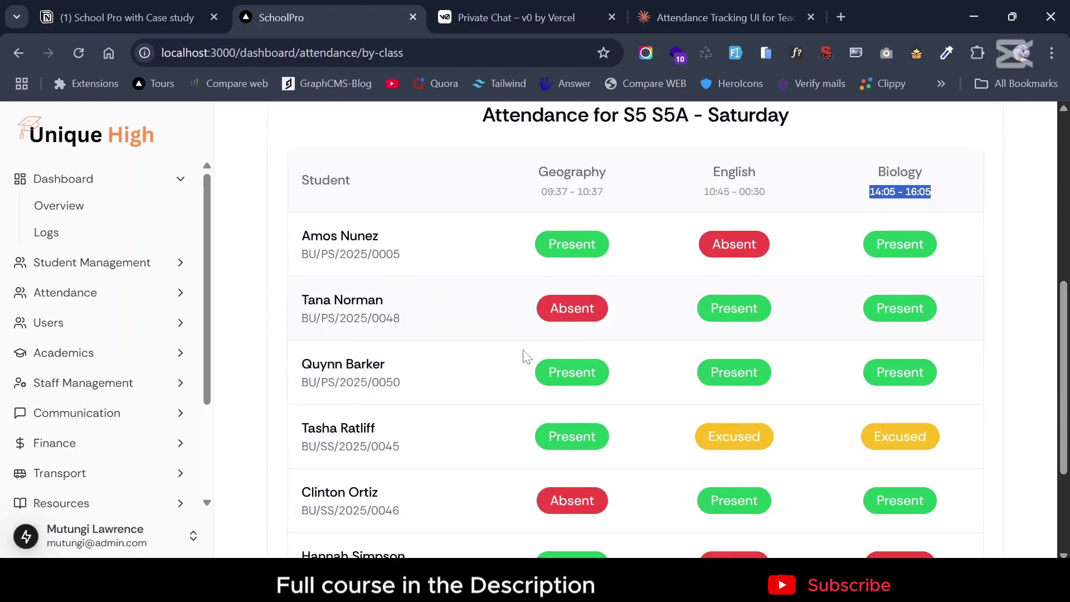
pyautogui.scroll(-3, 524, 354)
pyautogui.scroll(4, 525, 354)
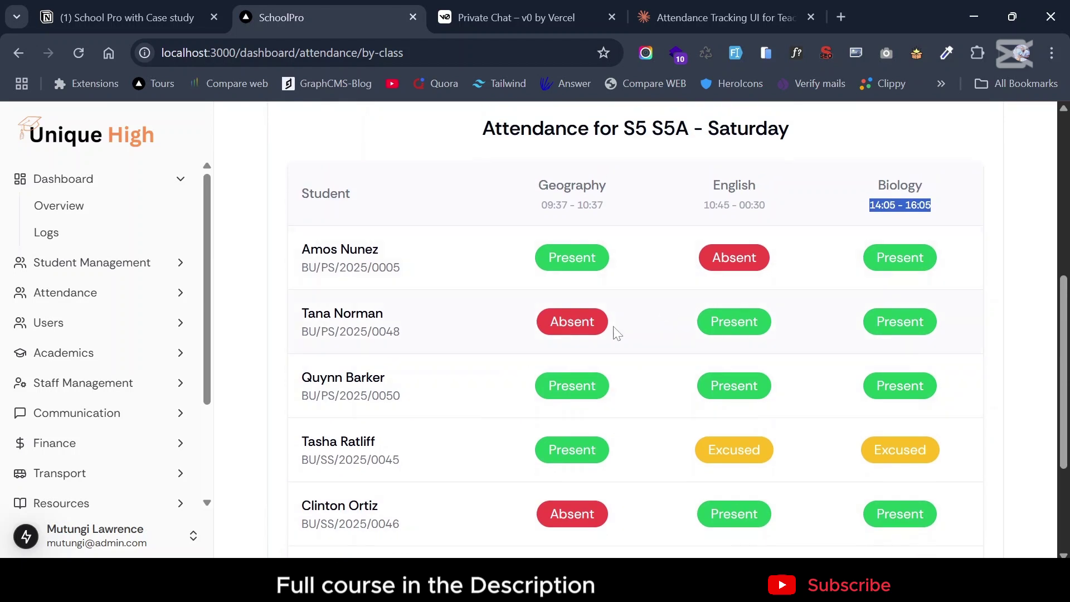
pyautogui.scroll(-3, 526, 349)
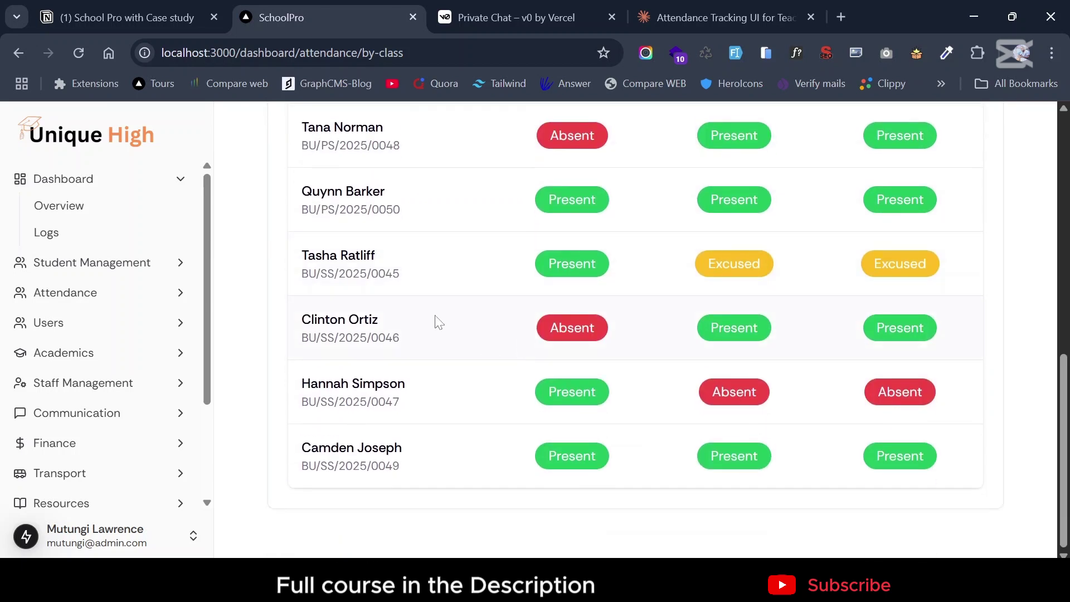
pyautogui.scroll(2, 456, 270)
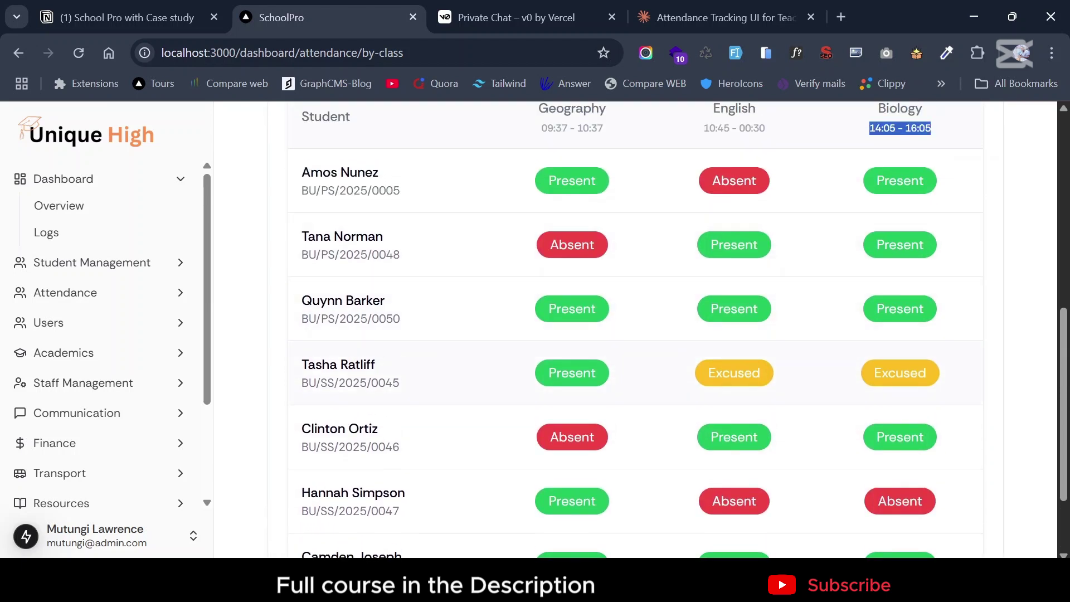
pyautogui.moveTo(392, 366); pyautogui.dragTo(364, 366)
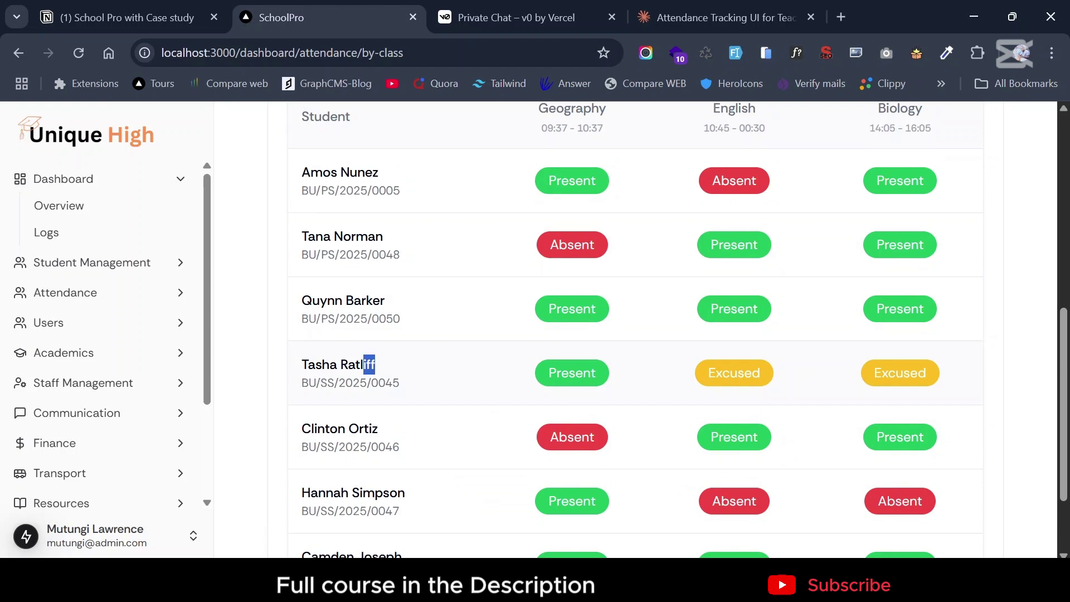
pyautogui.click(364, 367)
pyautogui.scroll(-2, 477, 368)
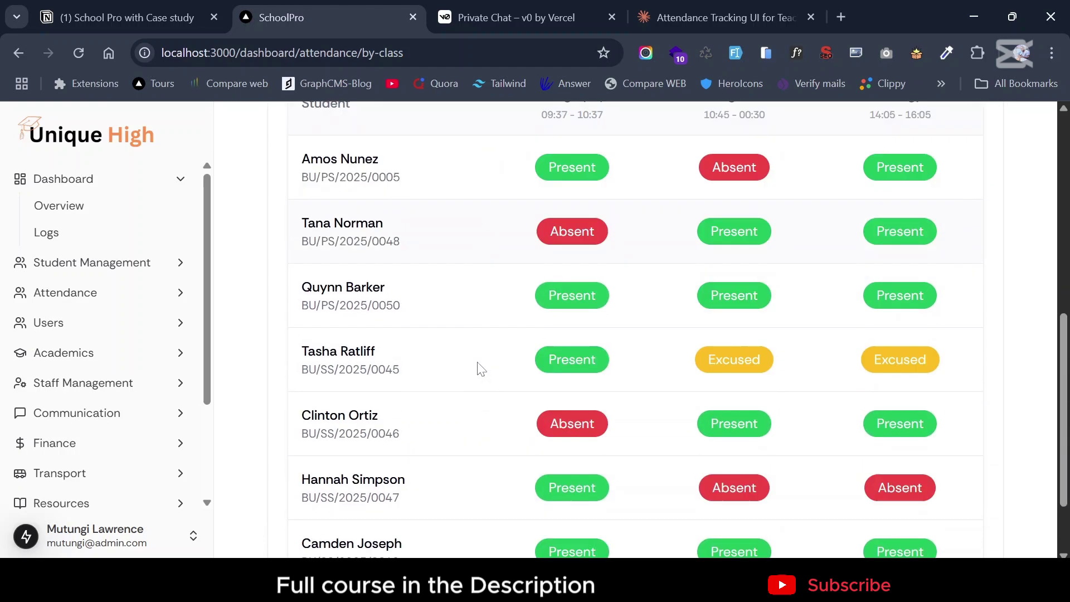
pyautogui.scroll(8, 479, 368)
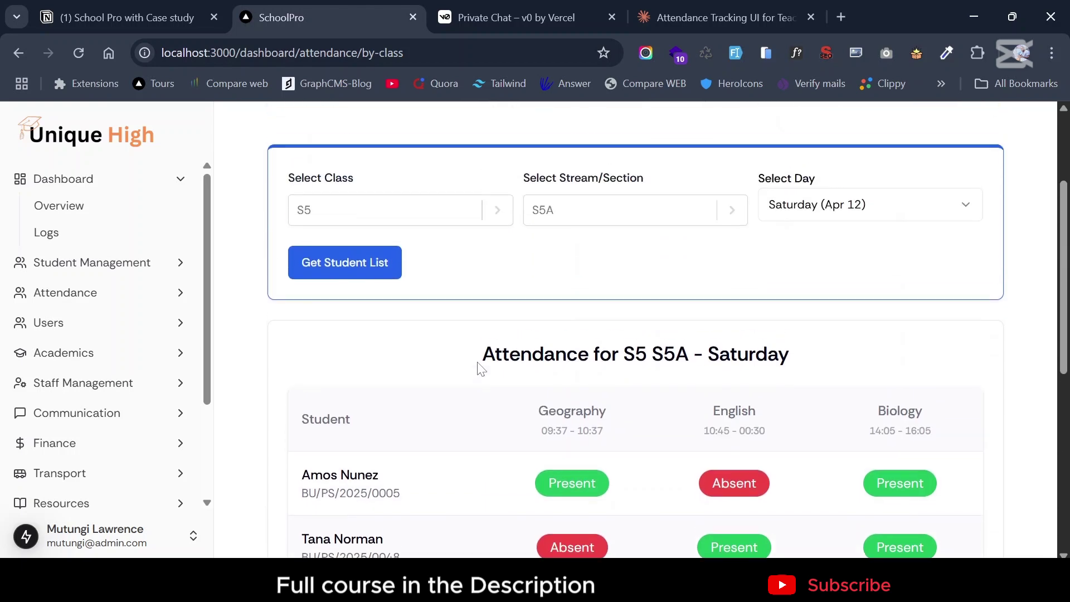
pyautogui.scroll(-3, 706, 356)
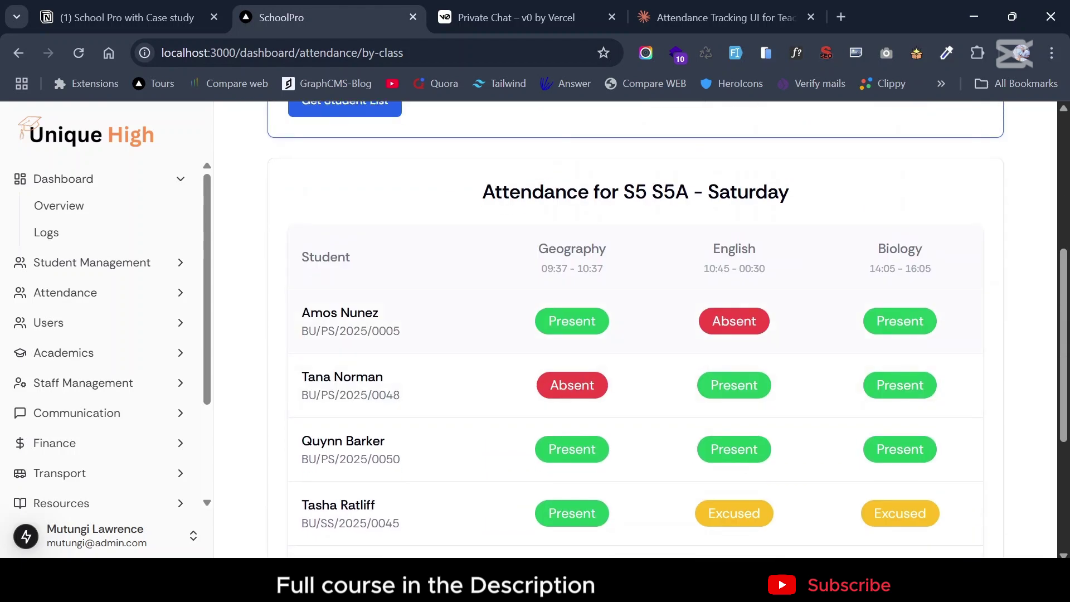
pyautogui.moveTo(322, 314); pyautogui.dragTo(418, 323)
pyautogui.click(422, 325)
pyautogui.tripleClick(429, 311)
pyautogui.click(437, 313)
pyautogui.scroll(3, 422, 311)
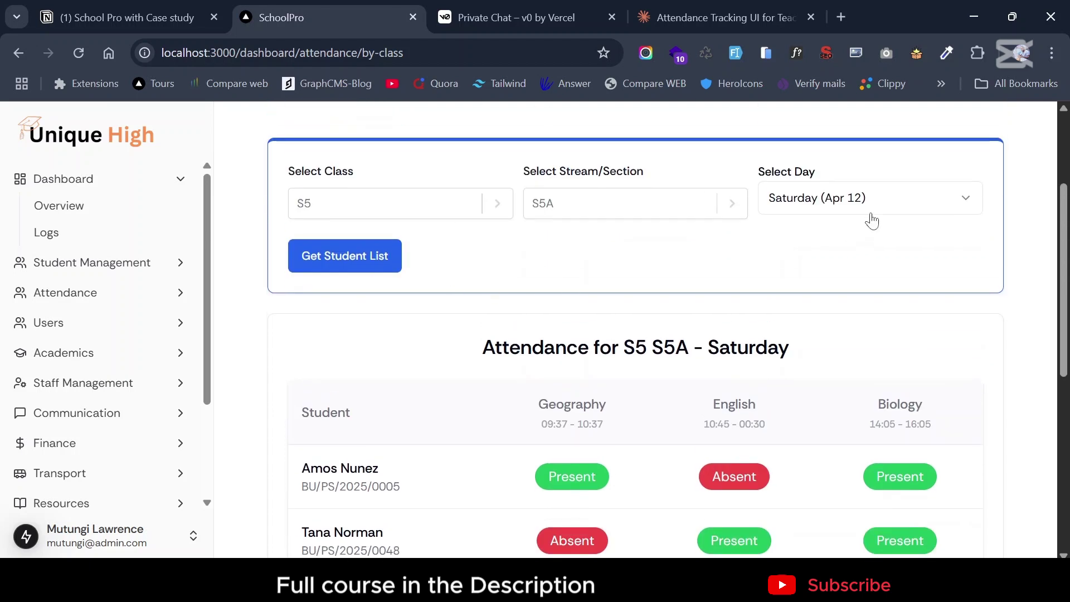
pyautogui.scroll(-2, 478, 375)
pyautogui.scroll(1, 478, 375)
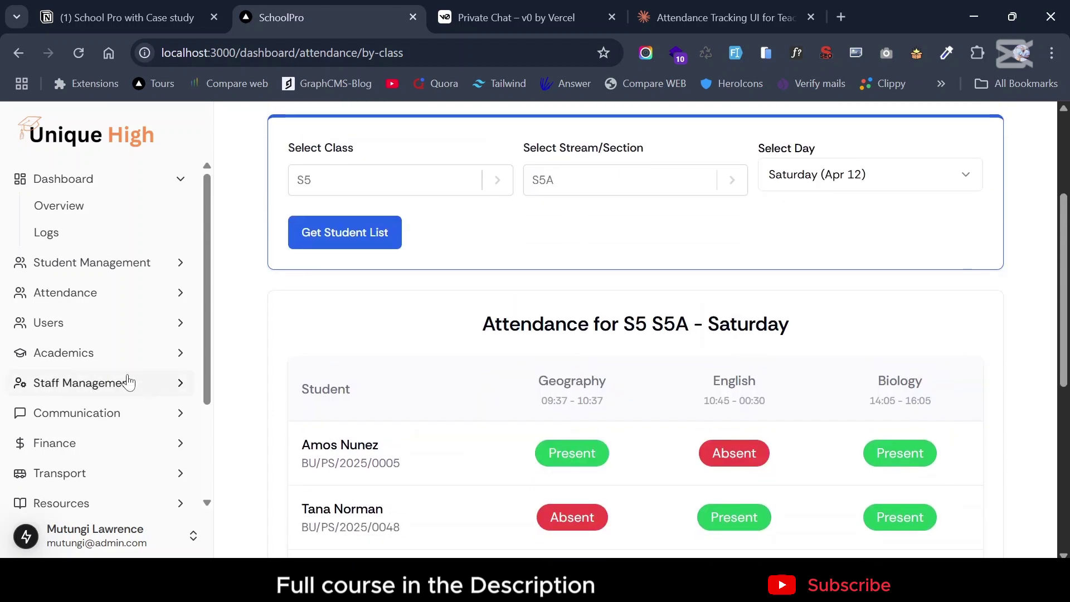
pyautogui.scroll(-3, 402, 438)
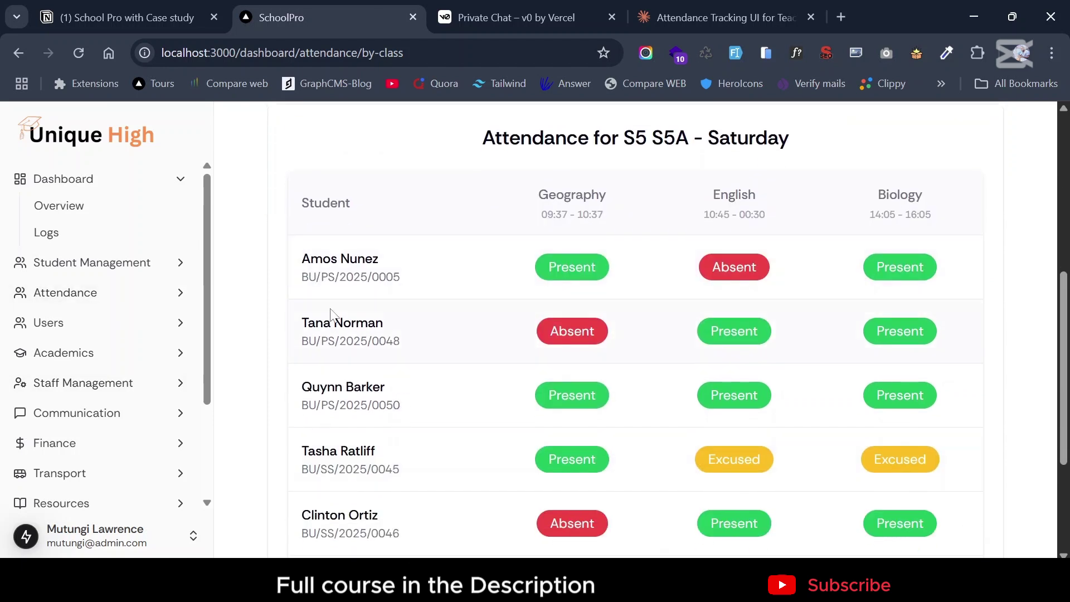
pyautogui.click(83, 302)
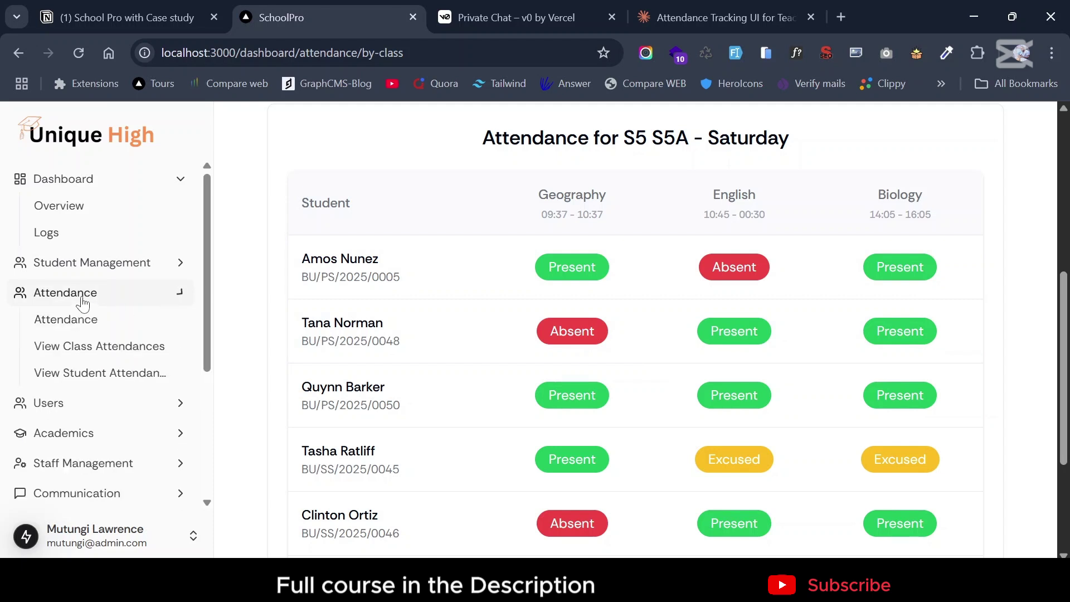
# Step: Open the Student Attendance View, then search for the student by first name and select them
pyautogui.click(71, 385)
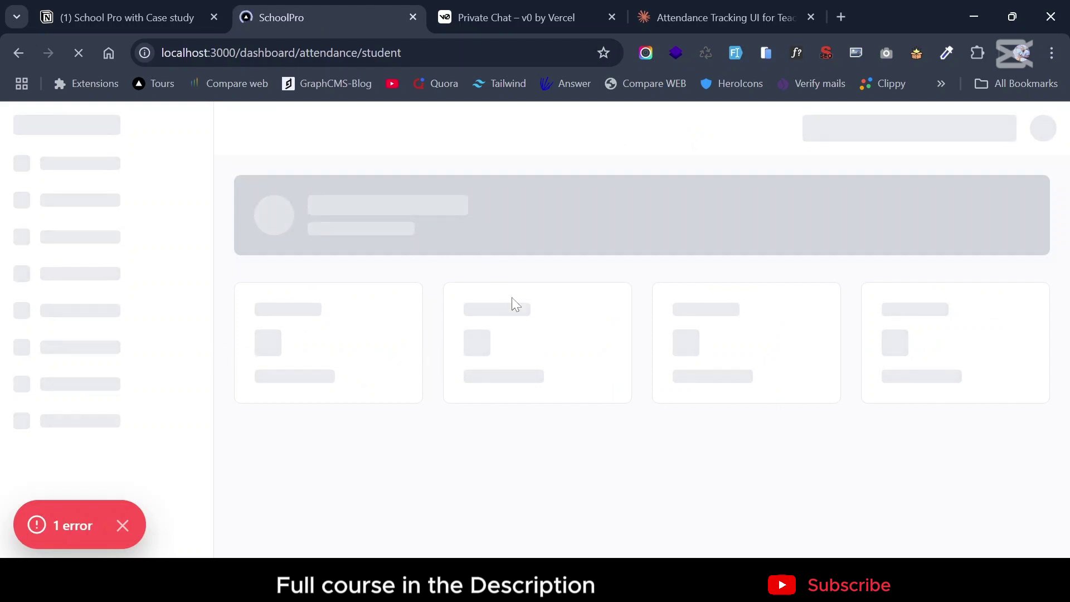
pyautogui.click(487, 365)
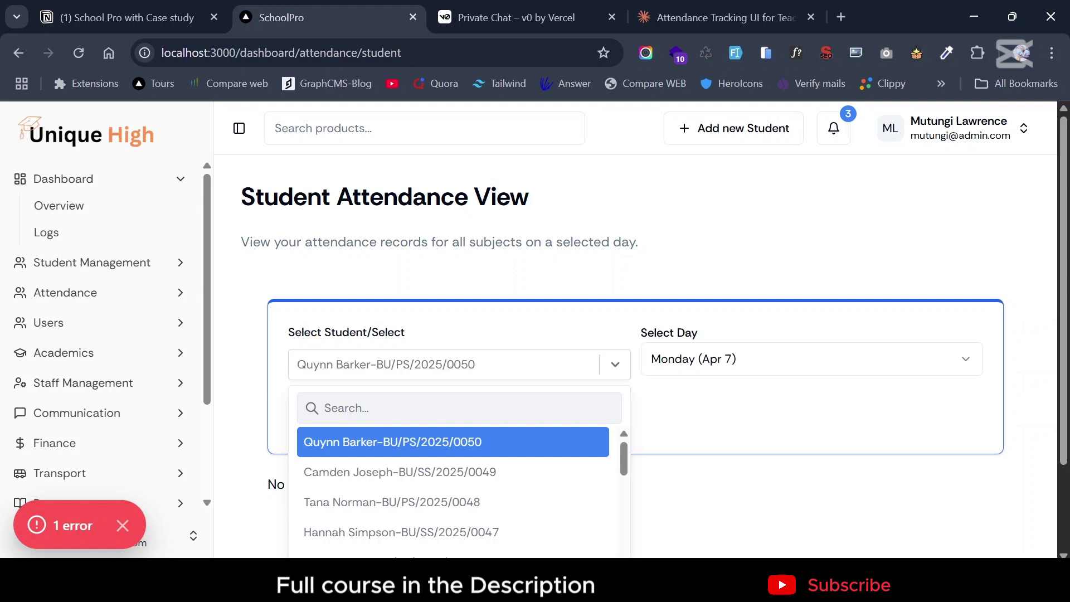
pyautogui.write('Am')
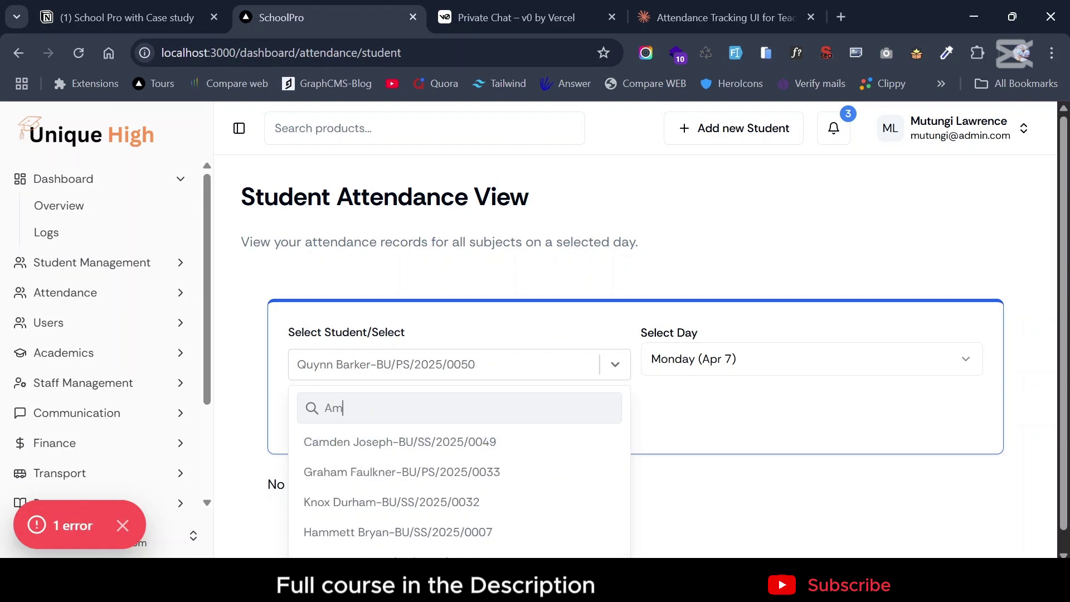
pyautogui.write('os')
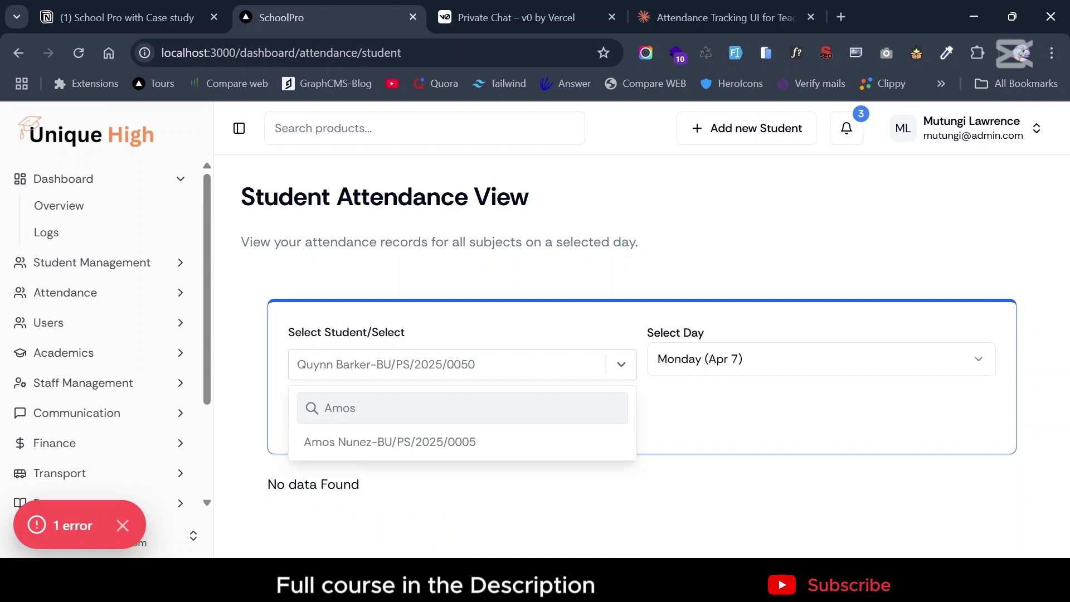
pyautogui.click(326, 443)
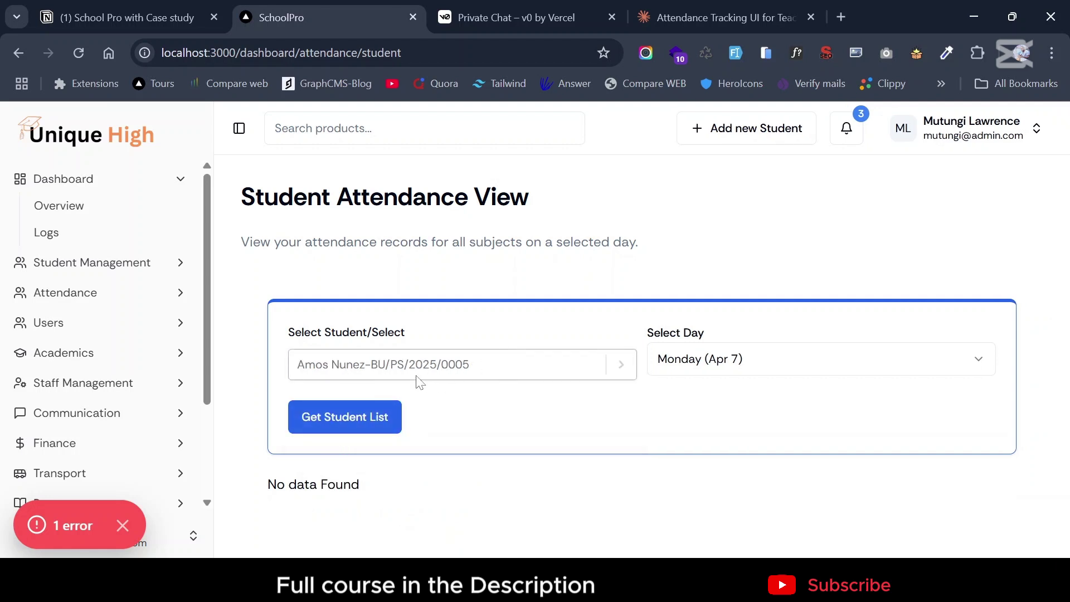
# Step: Set the day to Saturday (Apr 12) and fetch the student's attendance
pyautogui.click(696, 369)
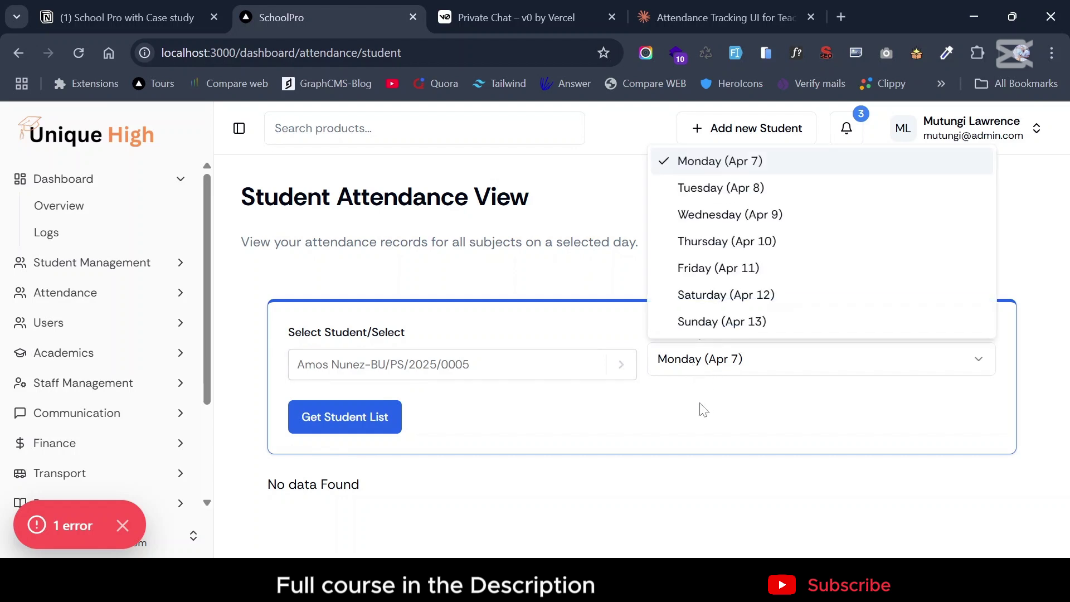
pyautogui.click(696, 326)
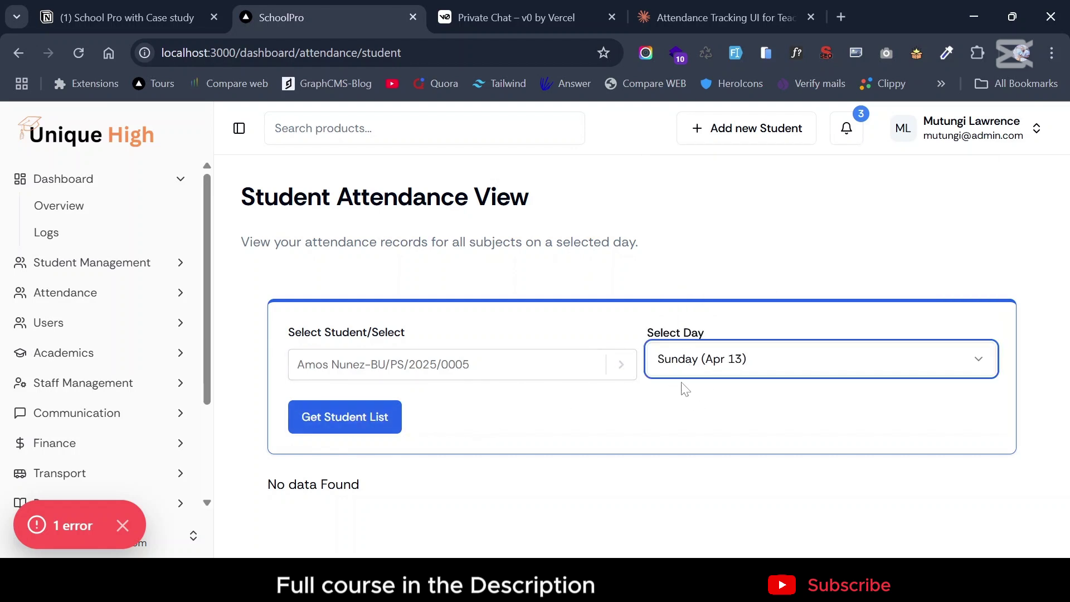
pyautogui.click(738, 358)
pyautogui.click(714, 294)
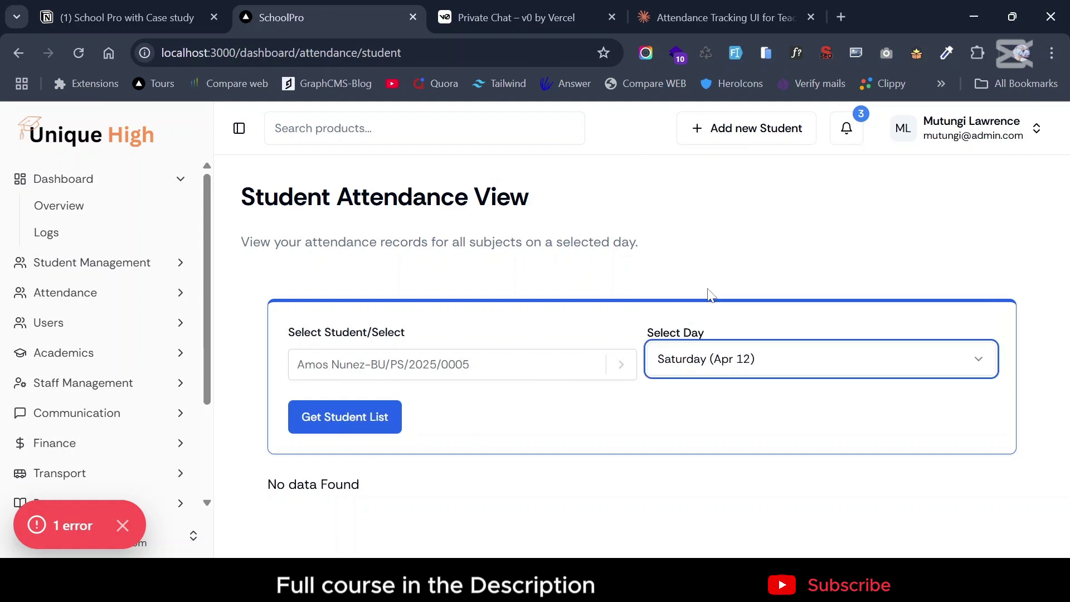
pyautogui.click(342, 419)
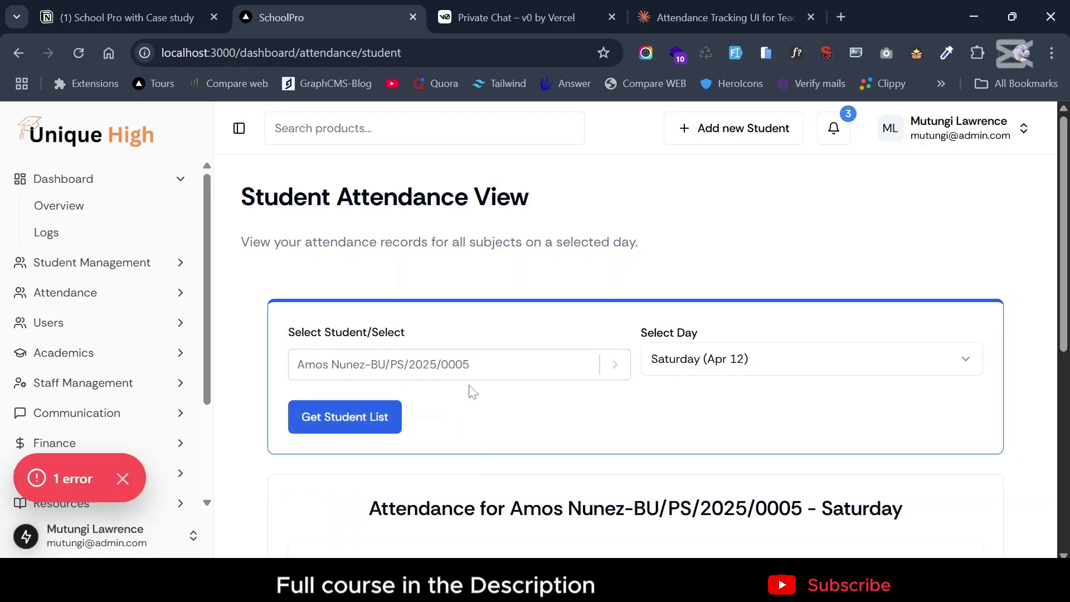
# Step: Confirm the results heading shows the student's attendance record for Saturday
pyautogui.scroll(-3, 473, 392)
pyautogui.moveTo(381, 326); pyautogui.dragTo(691, 326)
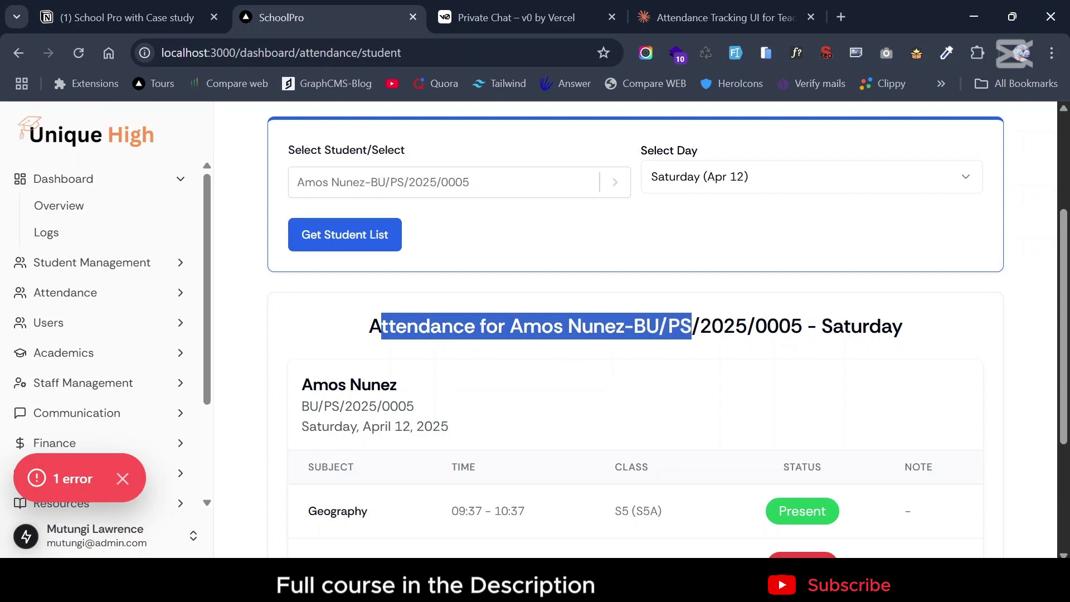
pyautogui.doubleClick(862, 326)
pyautogui.moveTo(301, 384); pyautogui.dragTo(432, 419)
# Step: Review the subject rows: Geography Present, English Absent, Biology Present
pyautogui.scroll(-3, 433, 420)
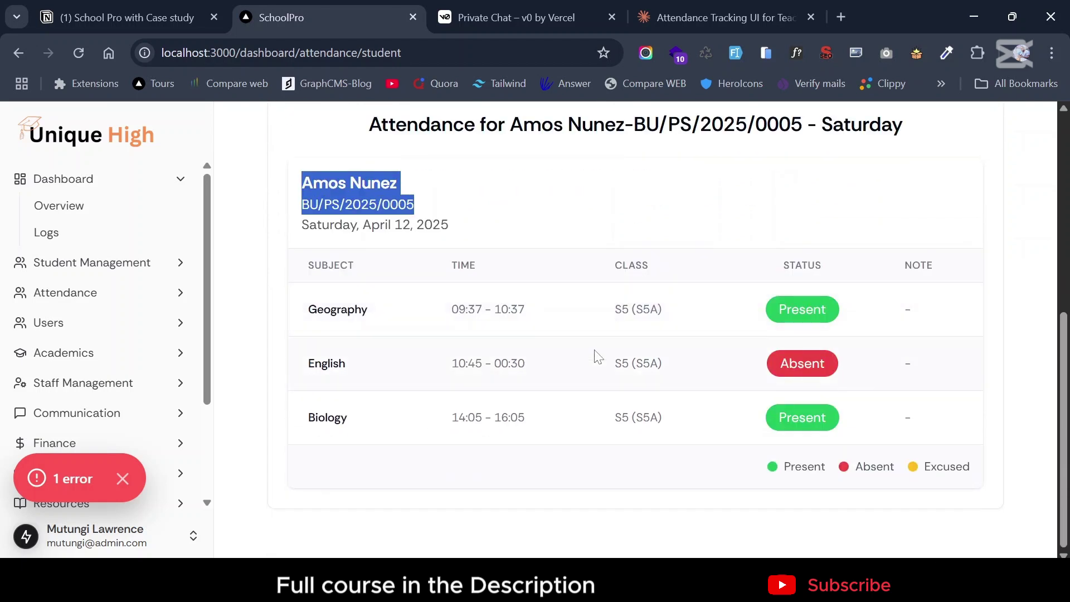
pyautogui.moveTo(324, 310); pyautogui.dragTo(388, 313)
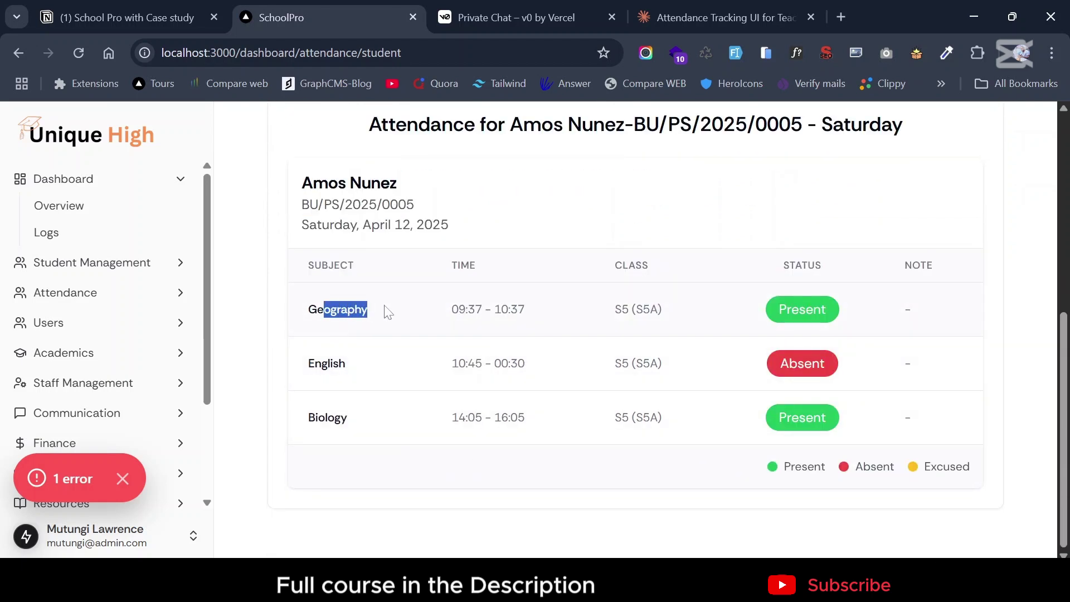
pyautogui.doubleClick(390, 361)
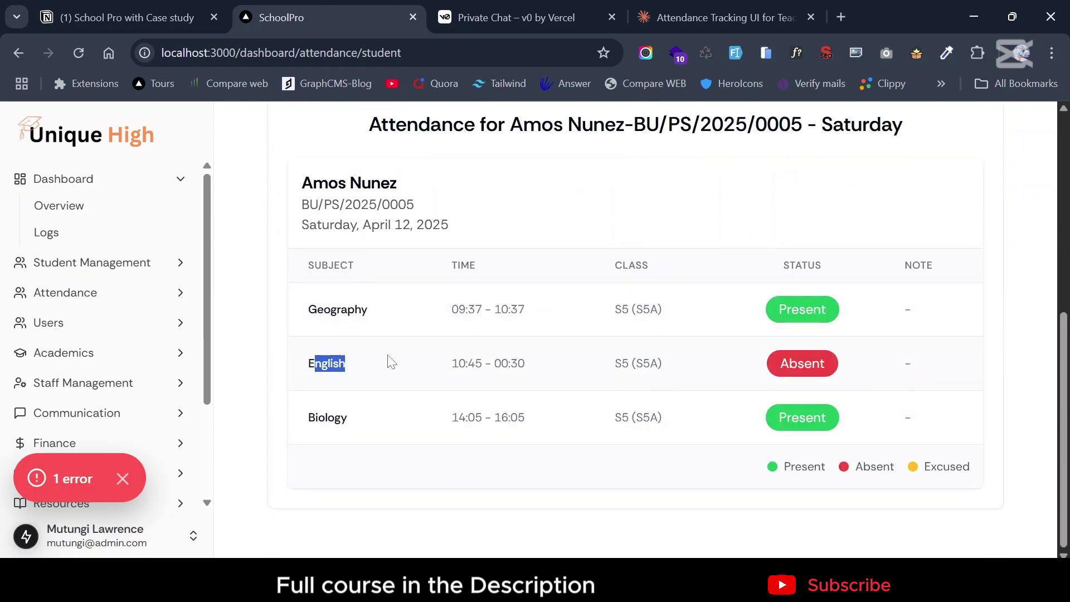
pyautogui.doubleClick(389, 418)
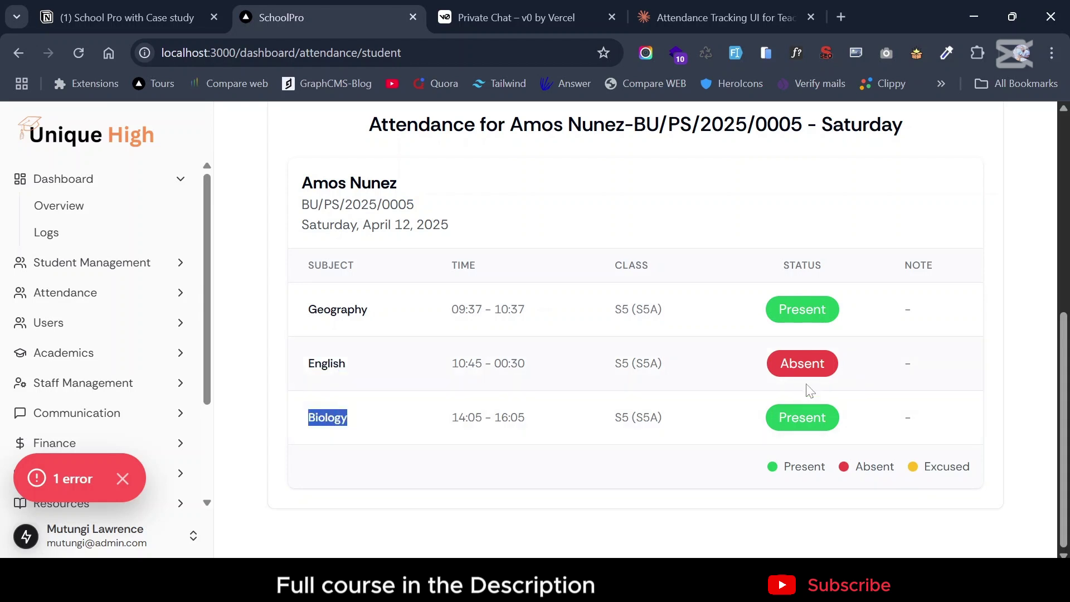
pyautogui.scroll(7, 702, 410)
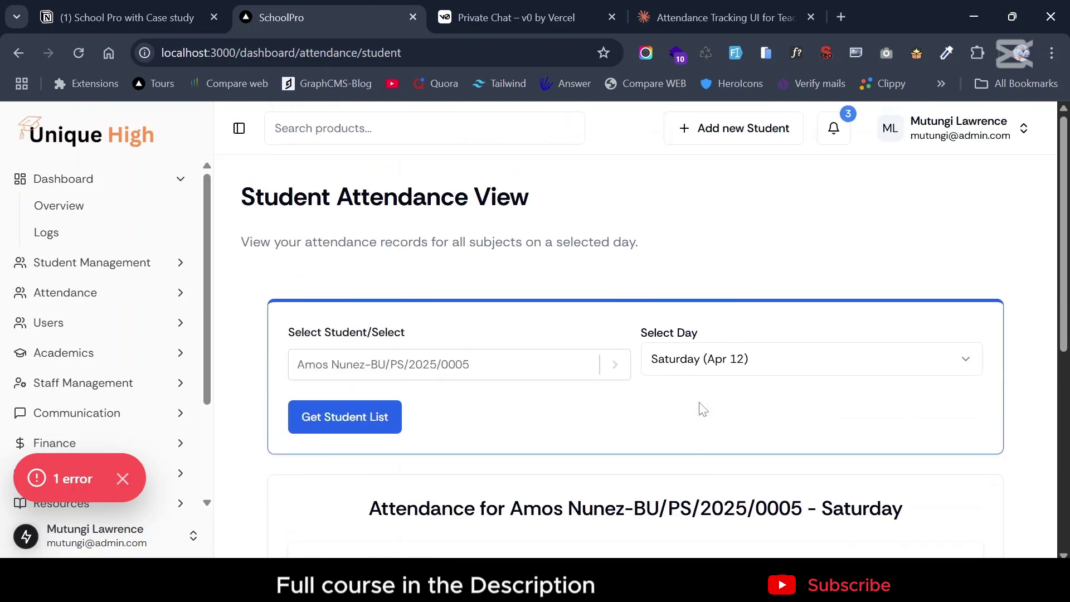